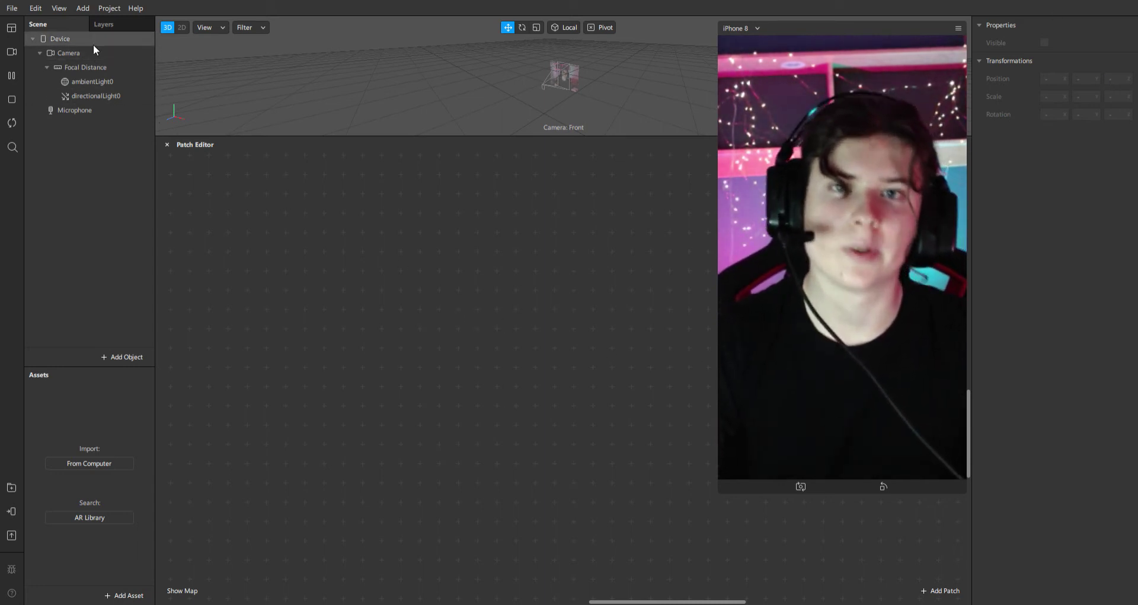
- Create the Device's Default Pipeline patches and move Screen Output into view in the graph
click(74, 40)
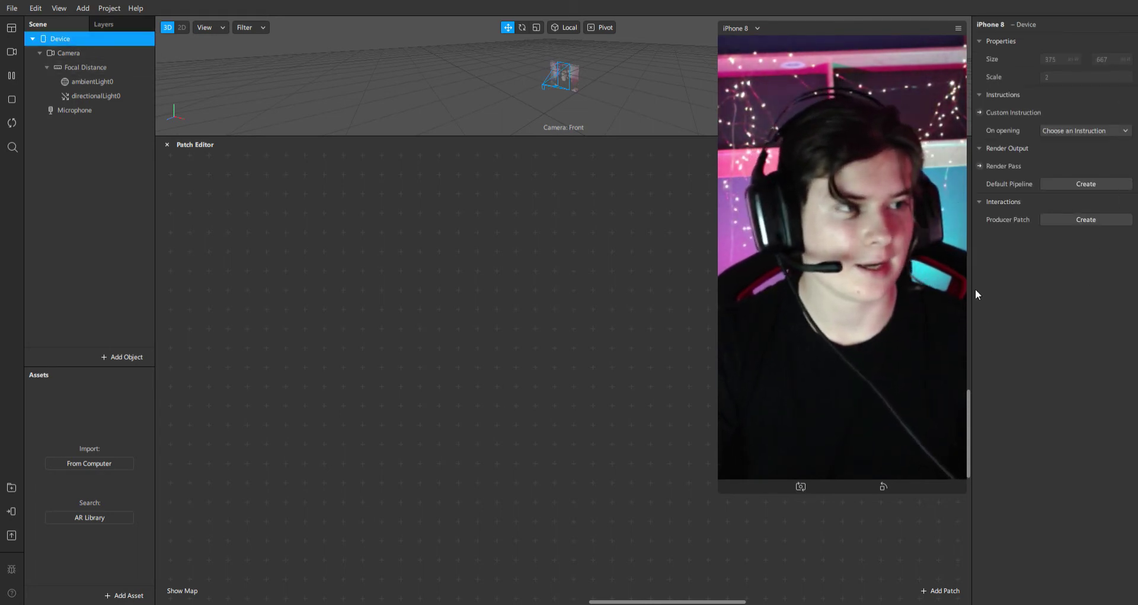
click(1073, 183)
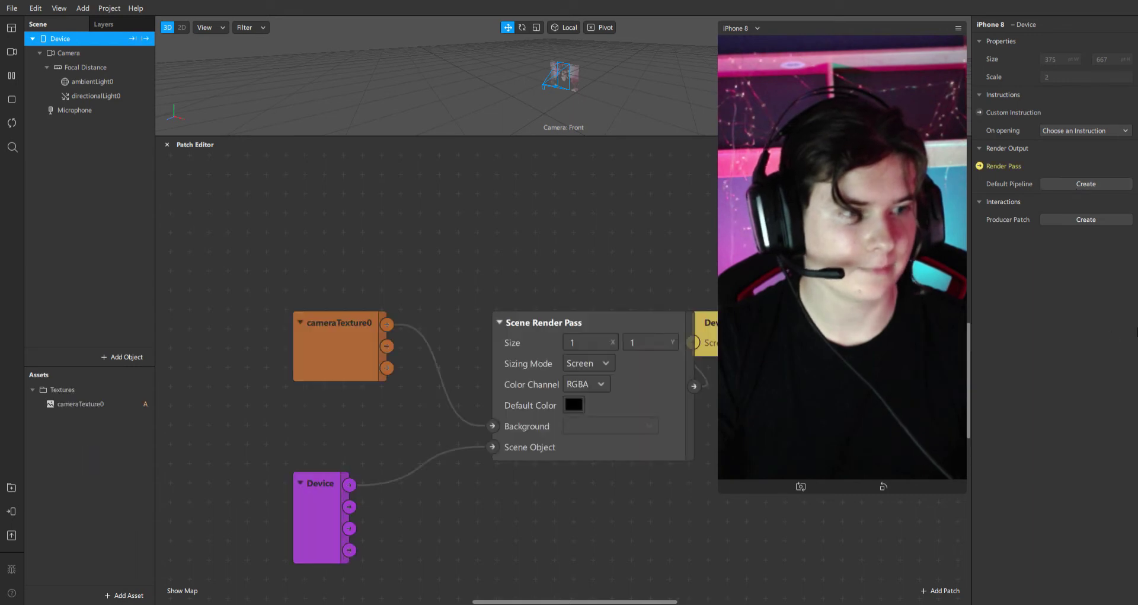
drag(724, 490, 850, 337)
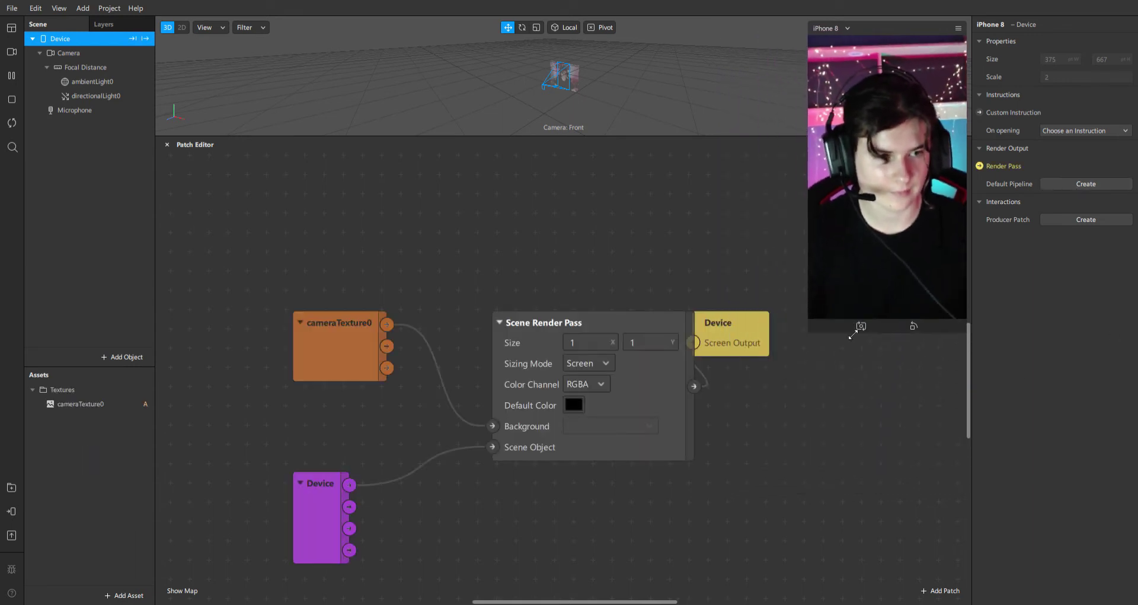
drag(766, 346, 816, 421)
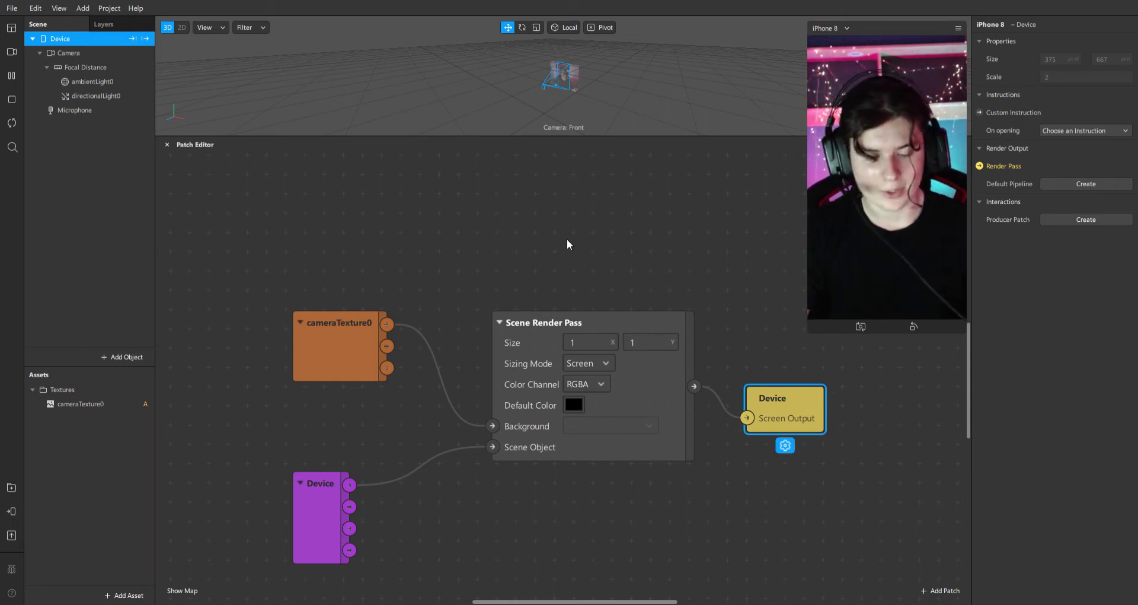
scroll(651, 267, up, 4)
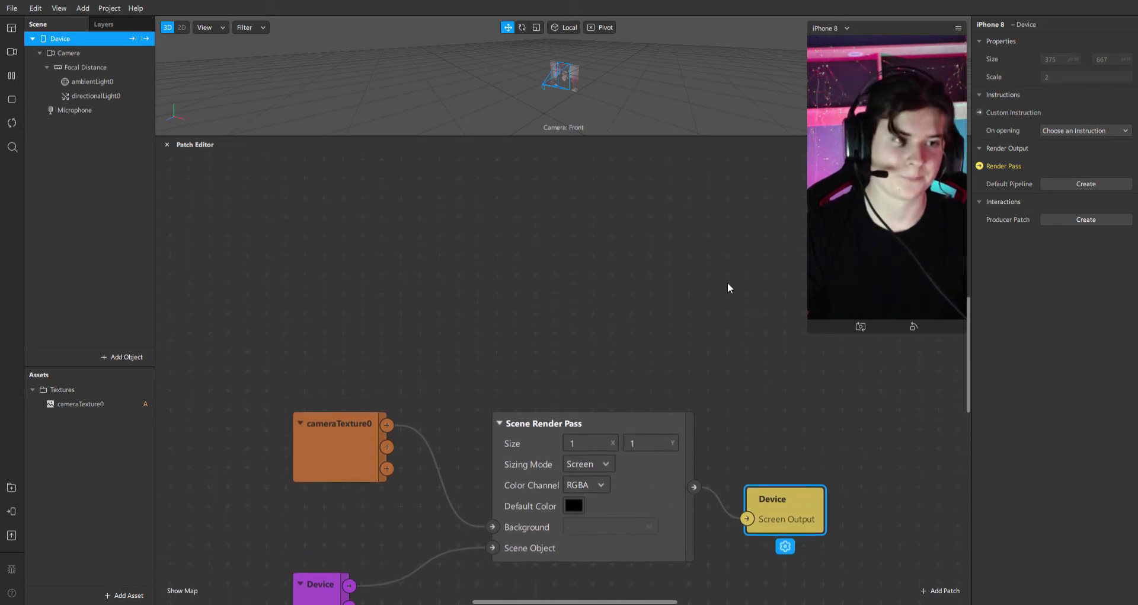
- Add a Delay Frame patch at the canvas centre with cameraTexture0 wired into First Frame
scroll(694, 314, up, 2)
key(ctrl+v)
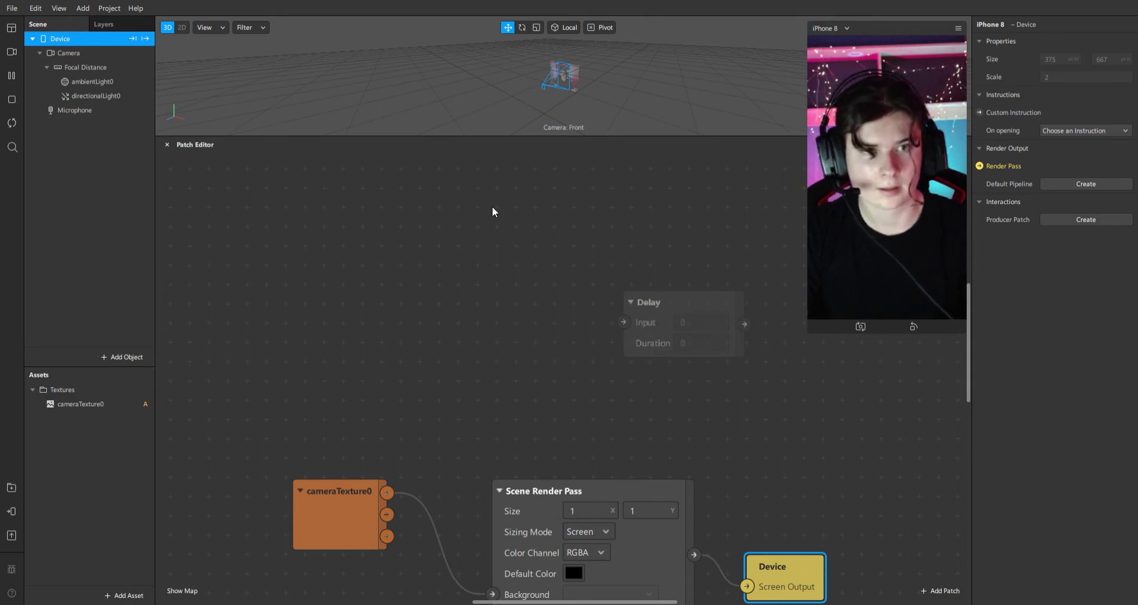
key(Return)
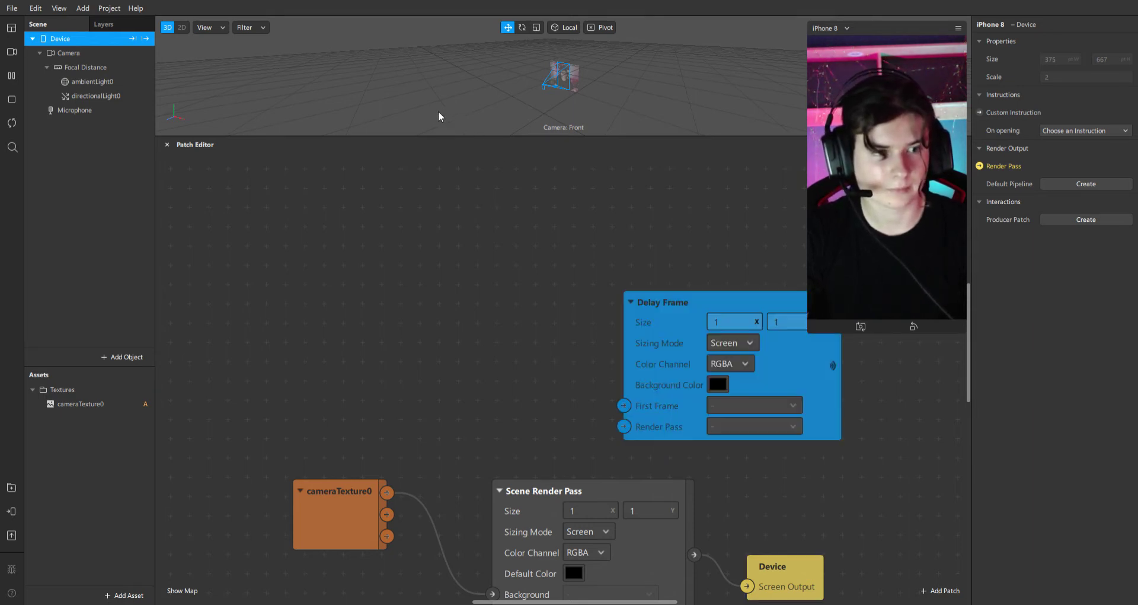
drag(779, 350, 634, 311)
scroll(649, 443, down, 1)
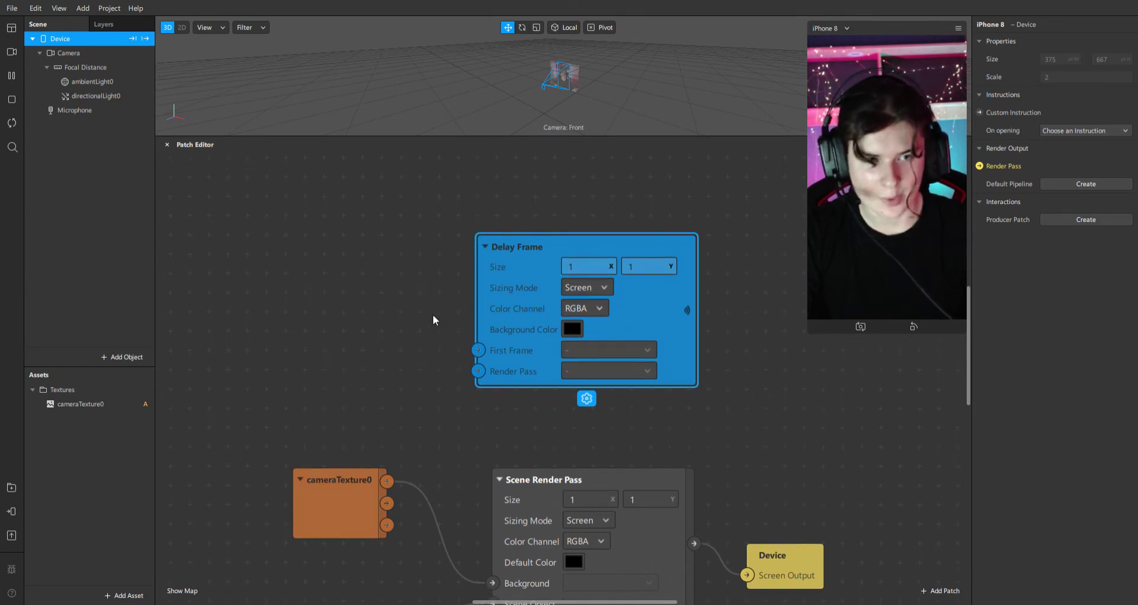
drag(386, 481, 478, 351)
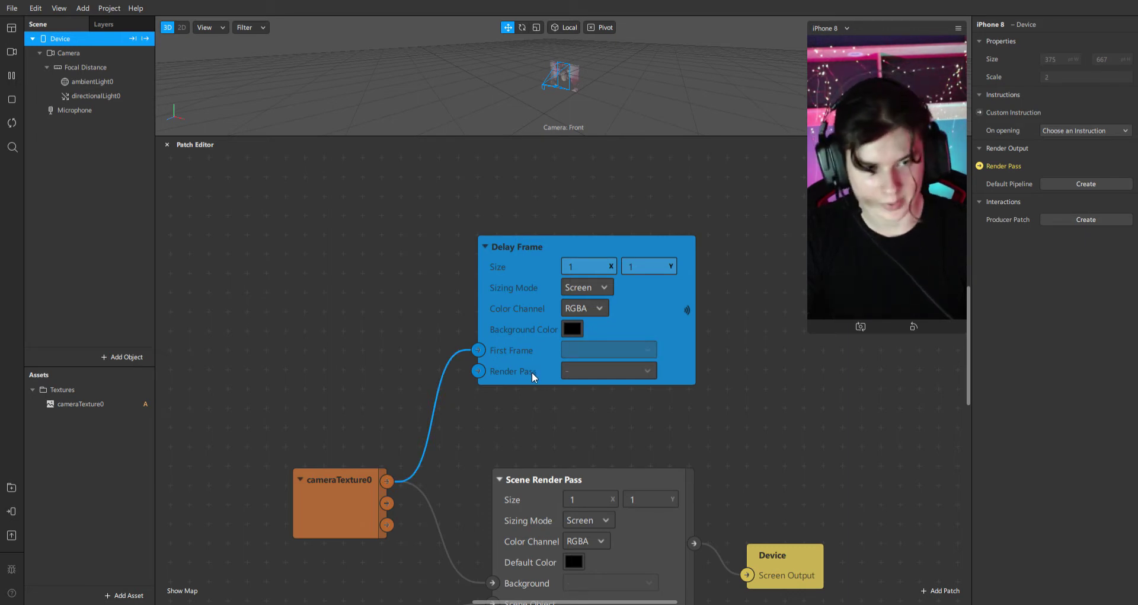
- Add a Receiver patch that outputs Delay Frame and move it to the upper left
click(703, 396)
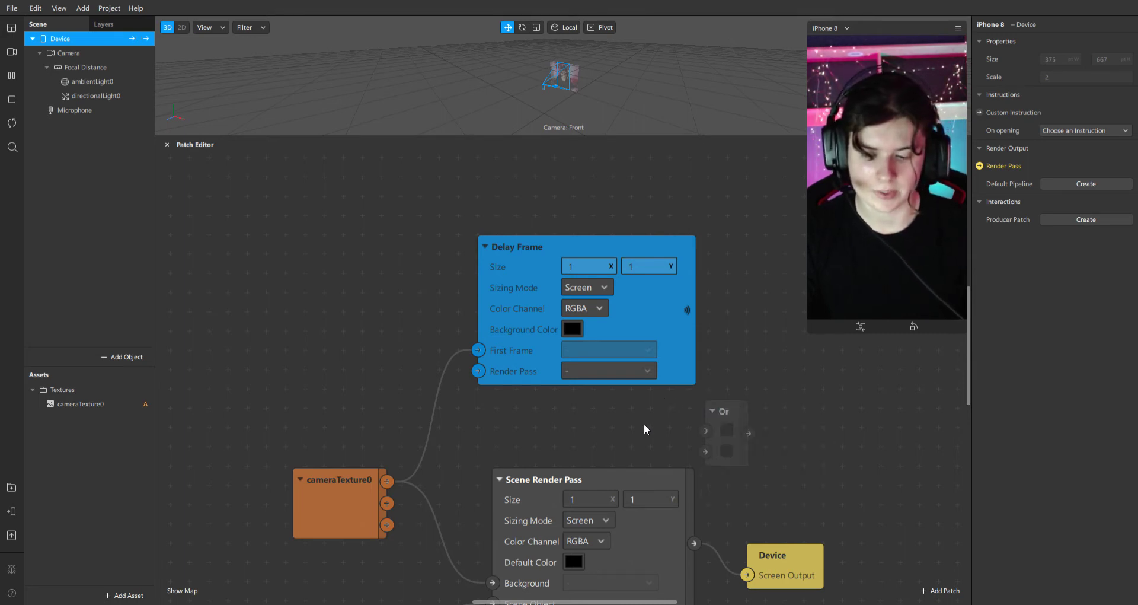
key(Return)
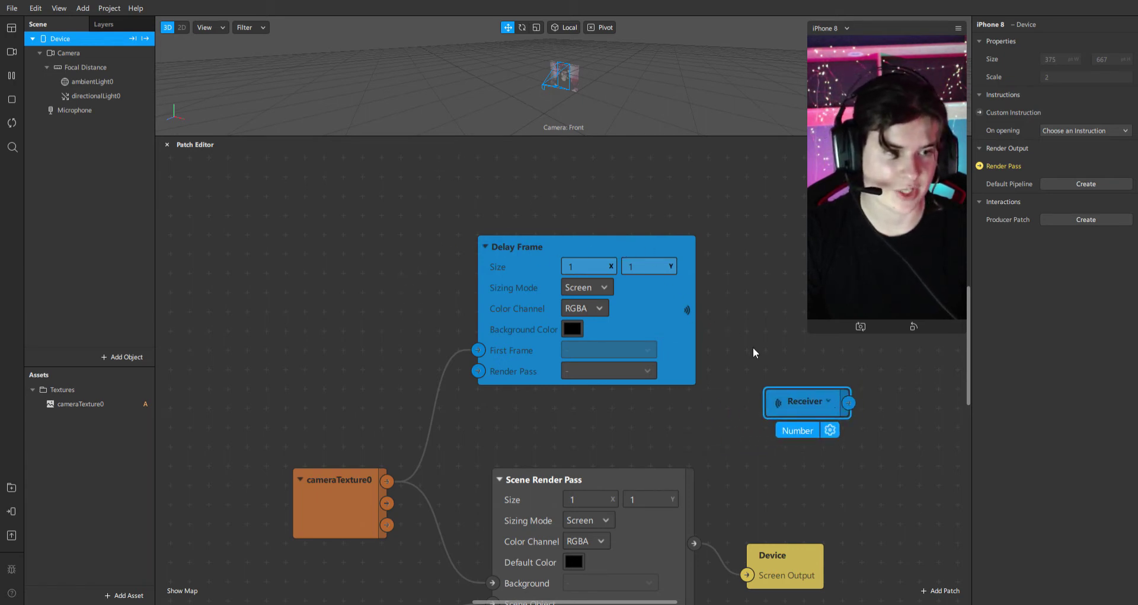
drag(801, 413, 824, 356)
scroll(771, 332, up, 1)
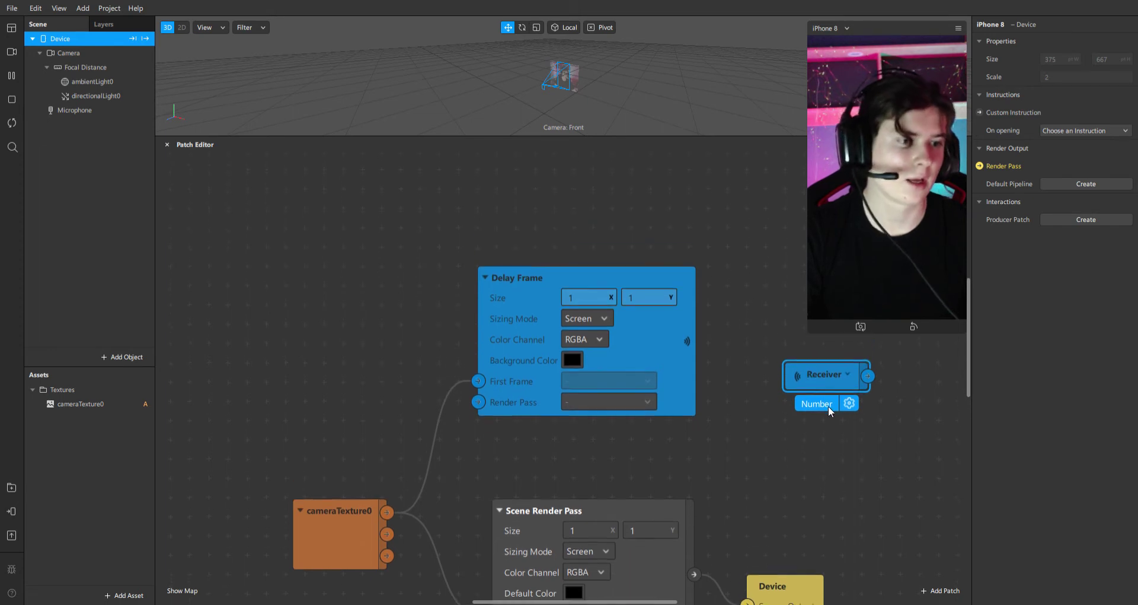
click(848, 381)
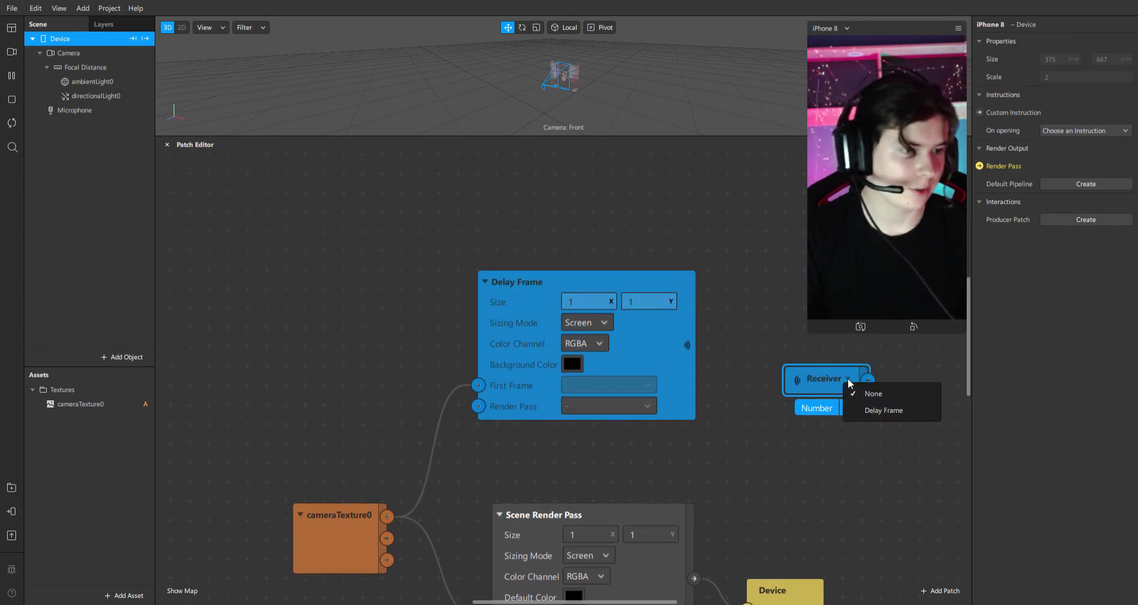
click(883, 409)
scroll(884, 436, up, 1)
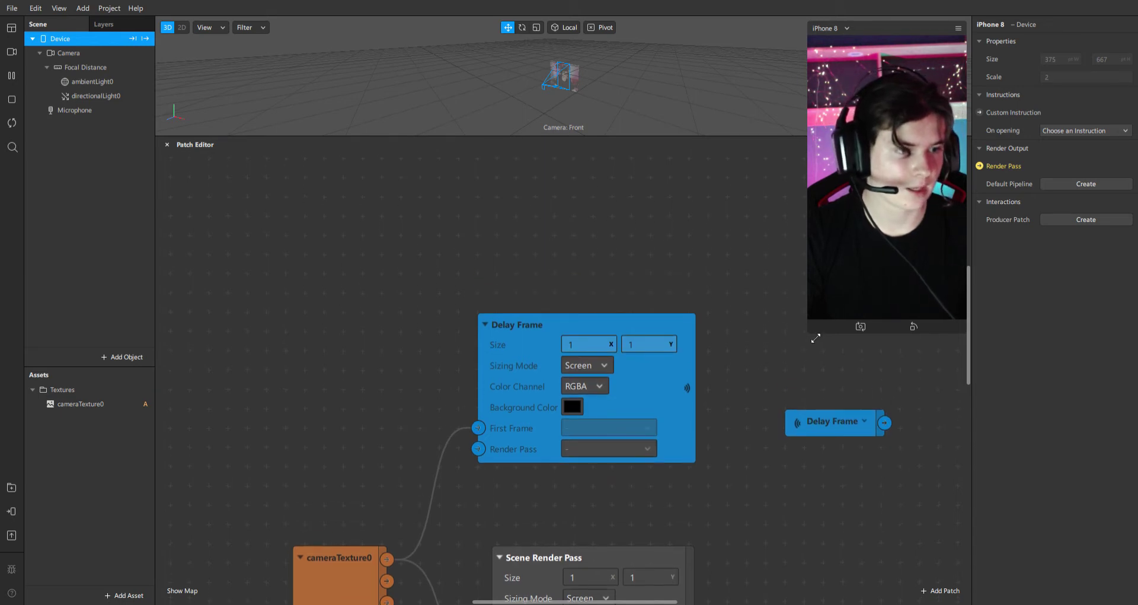
drag(815, 338, 831, 311)
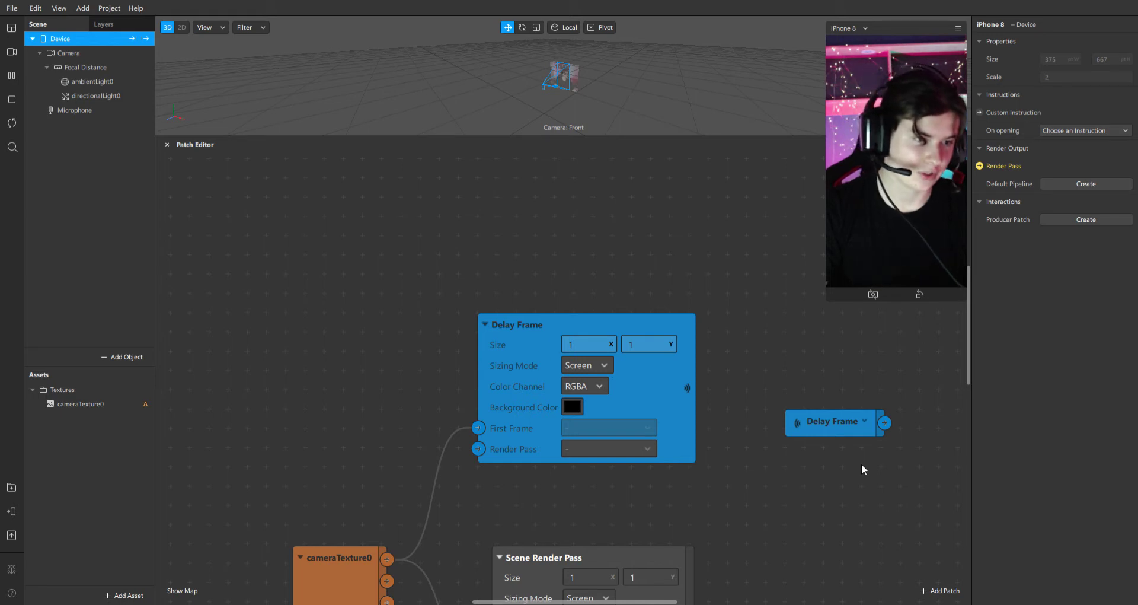
drag(840, 435, 317, 322)
- Add a Mix patch taking the Delay Frame texture and cameraTexture0 RGBA as inputs
key(ctrl+v)
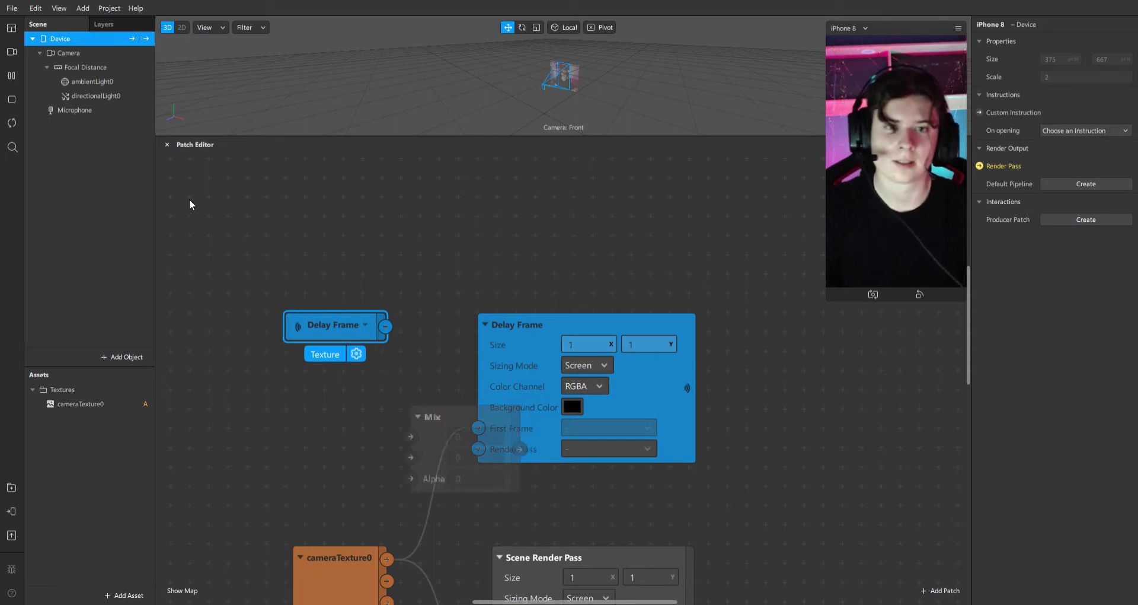
click(209, 189)
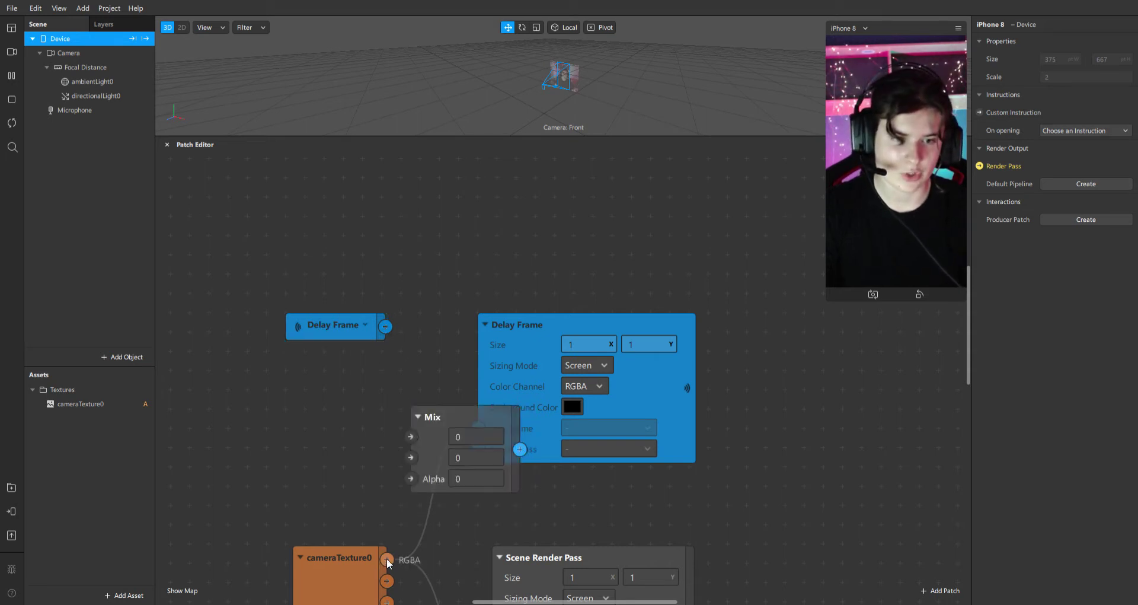
drag(386, 558, 411, 457)
drag(386, 325, 412, 437)
drag(344, 332, 266, 293)
drag(485, 418, 337, 378)
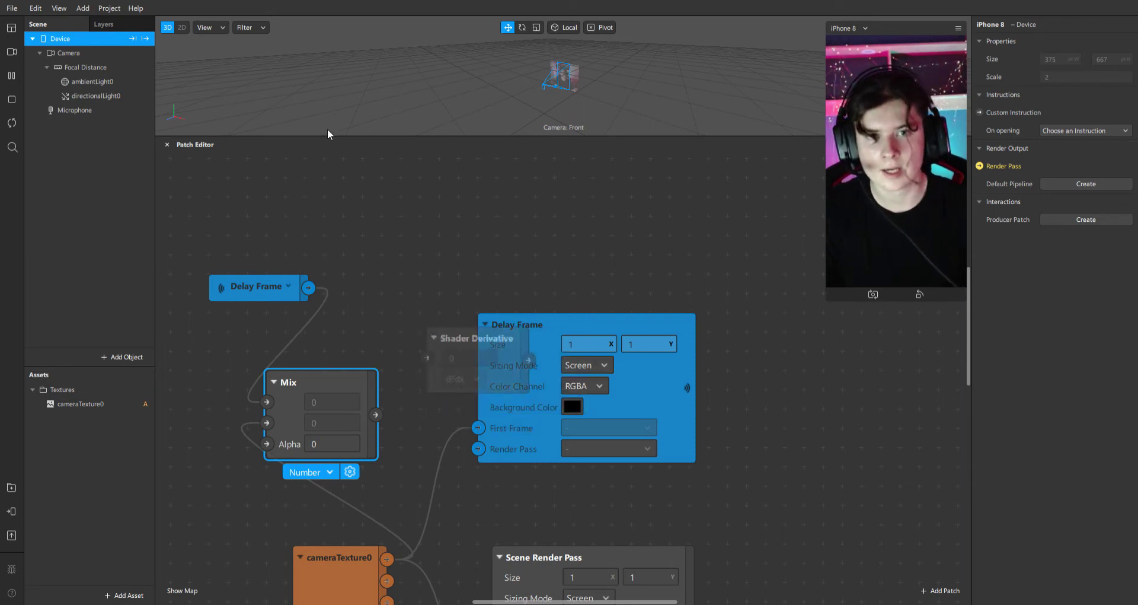
- Route Mix through a Shader Render Pass into Delay Frame's Render Pass and tidy the layout
drag(658, 325, 888, 363)
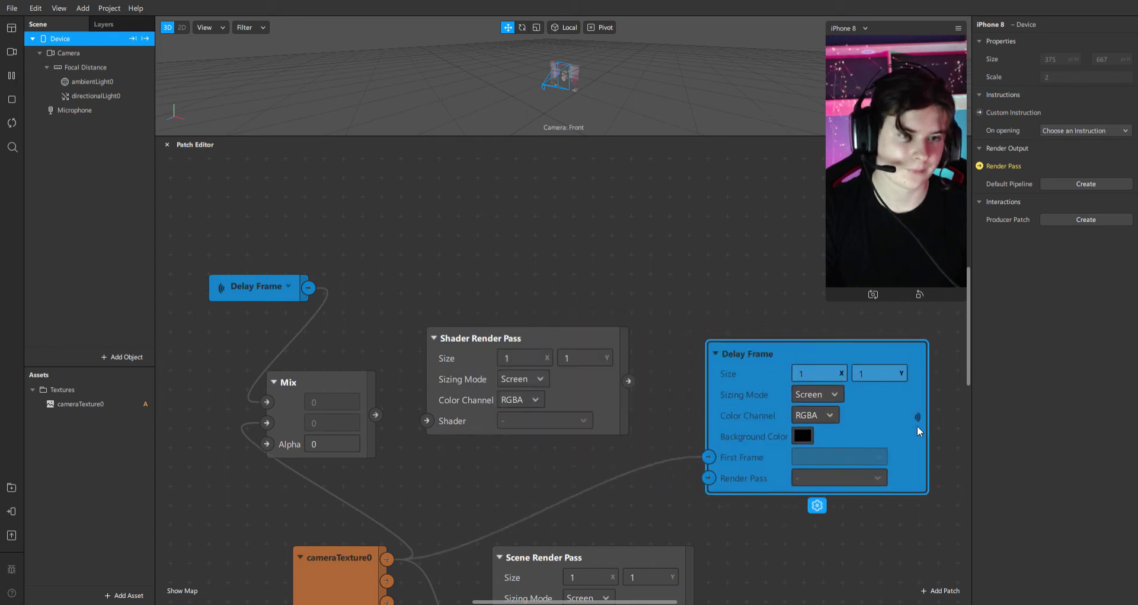
drag(376, 415, 429, 422)
click(300, 149)
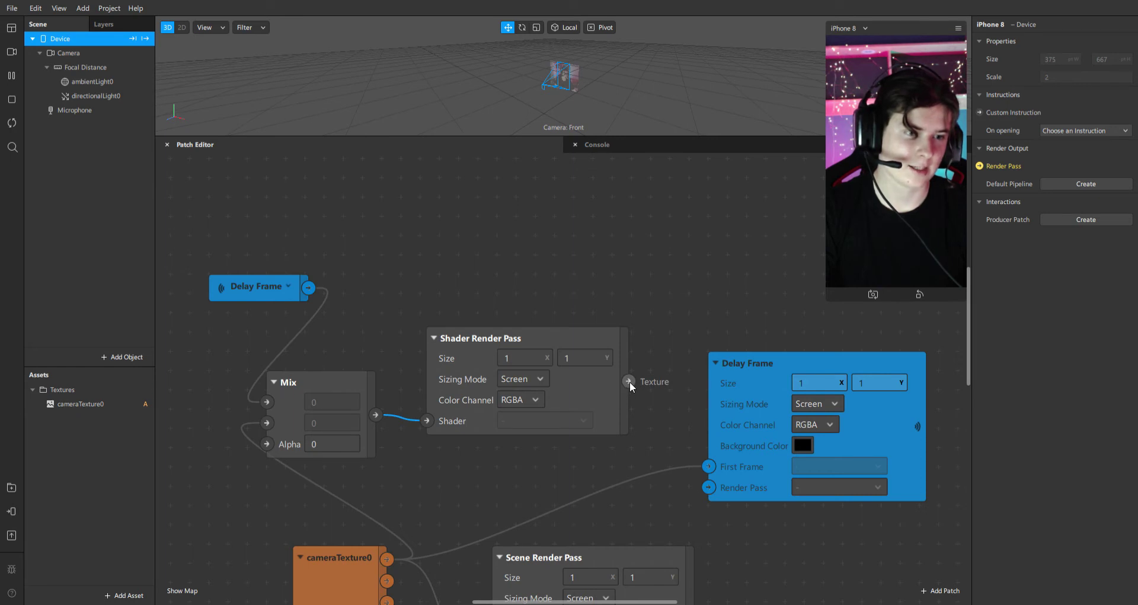
drag(633, 381, 710, 490)
mouse_move(757, 404)
mouse_down()
mouse_move(759, 360)
mouse_move(755, 386)
mouse_up()
drag(255, 288, 216, 268)
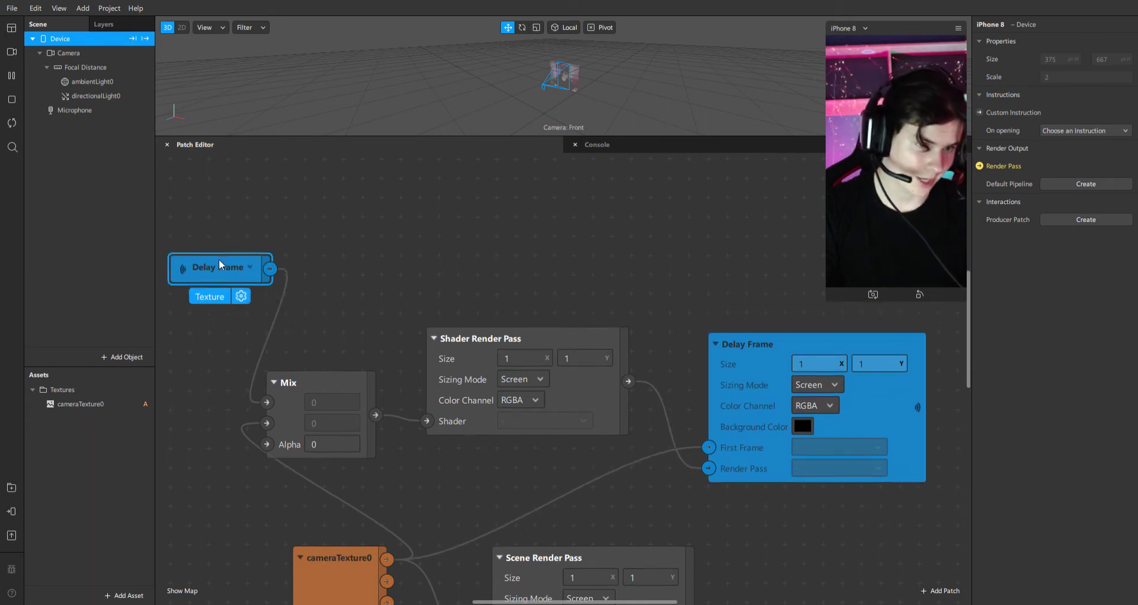
drag(351, 387, 370, 349)
drag(521, 339, 553, 268)
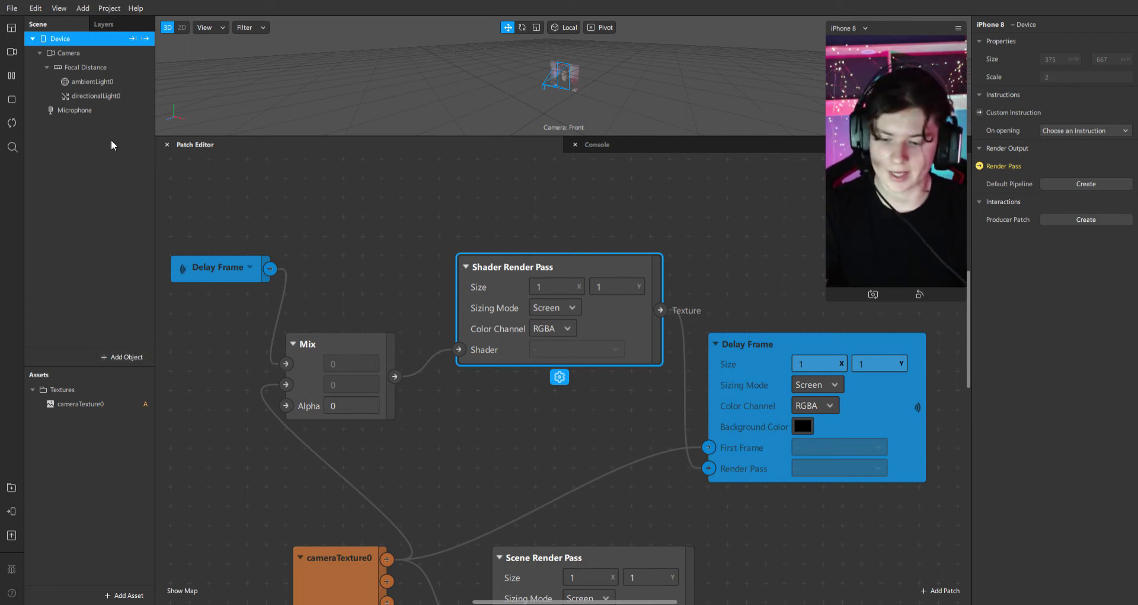
- Add rectangle0 on a canvas and size it to Fill Width and Fill Height (375 × 667)
click(72, 141)
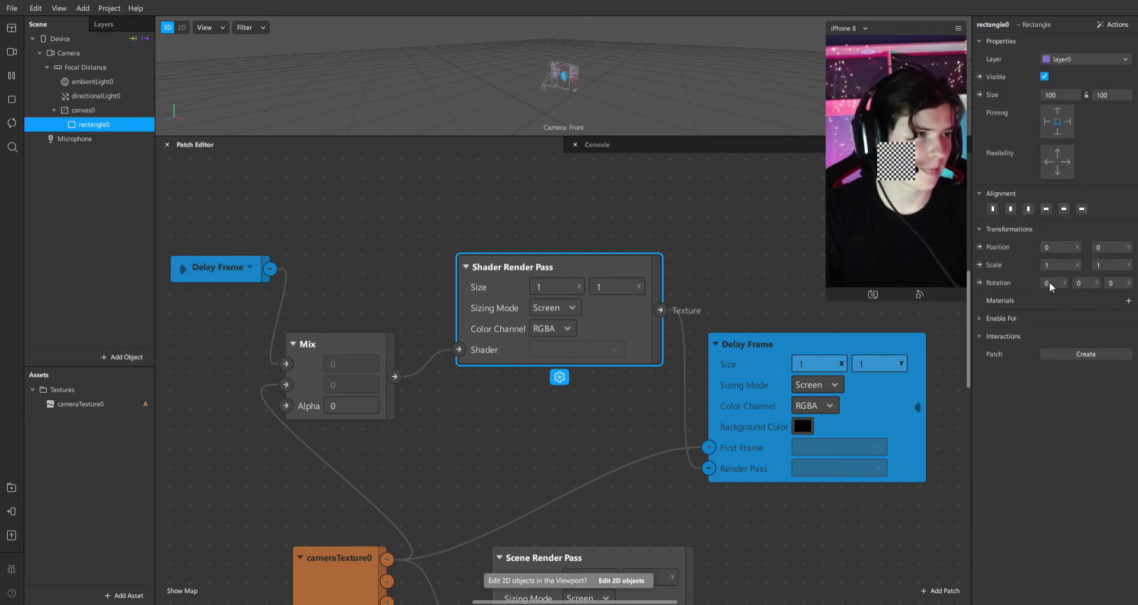
click(1068, 96)
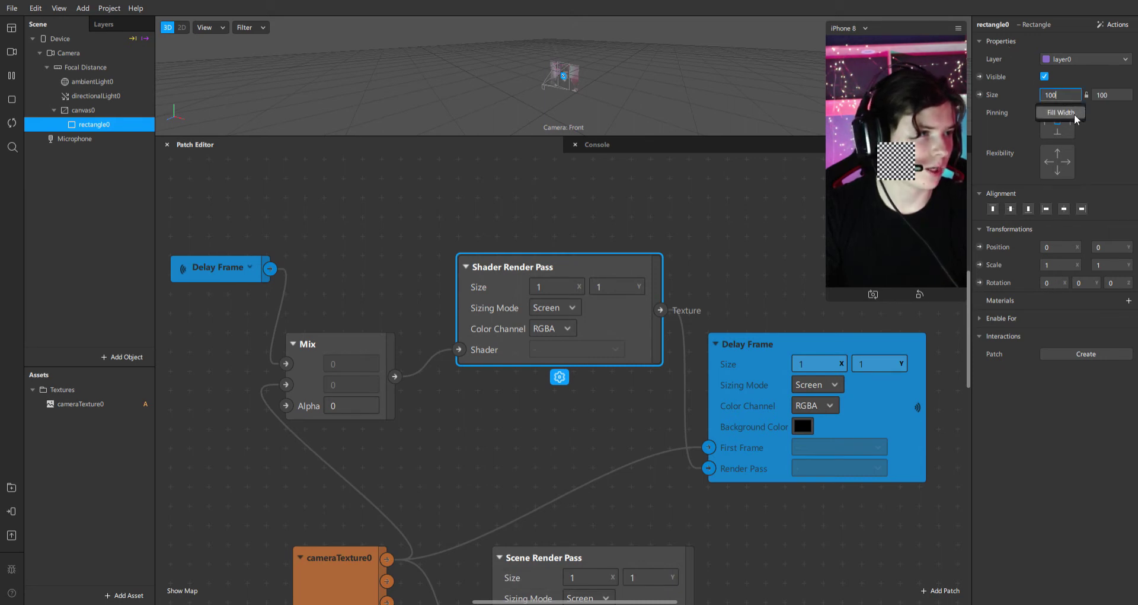
click(1073, 113)
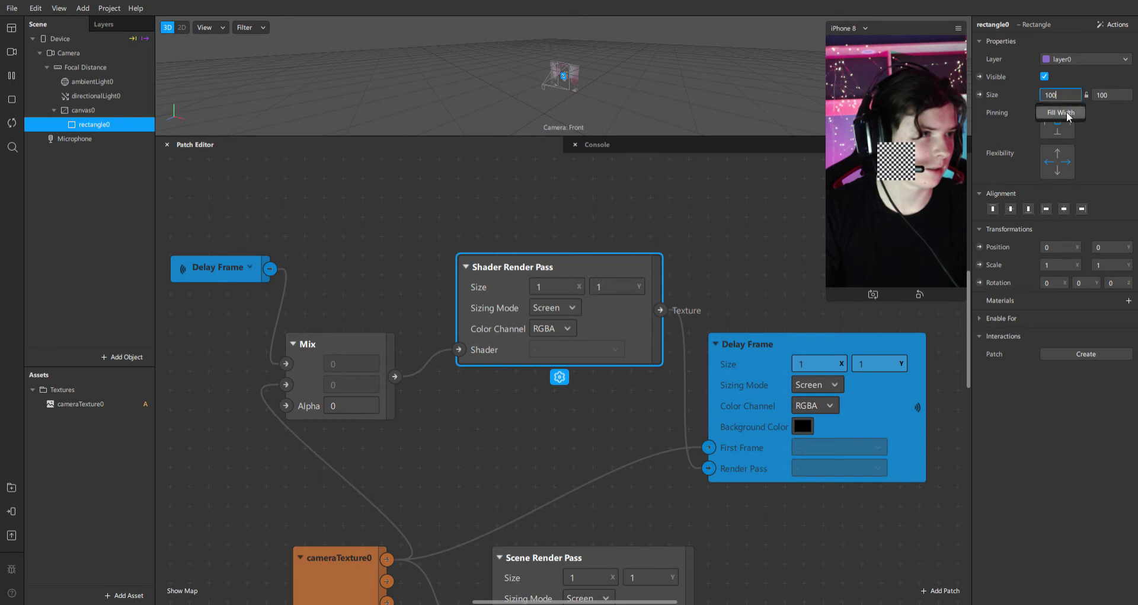
click(1126, 96)
click(1122, 114)
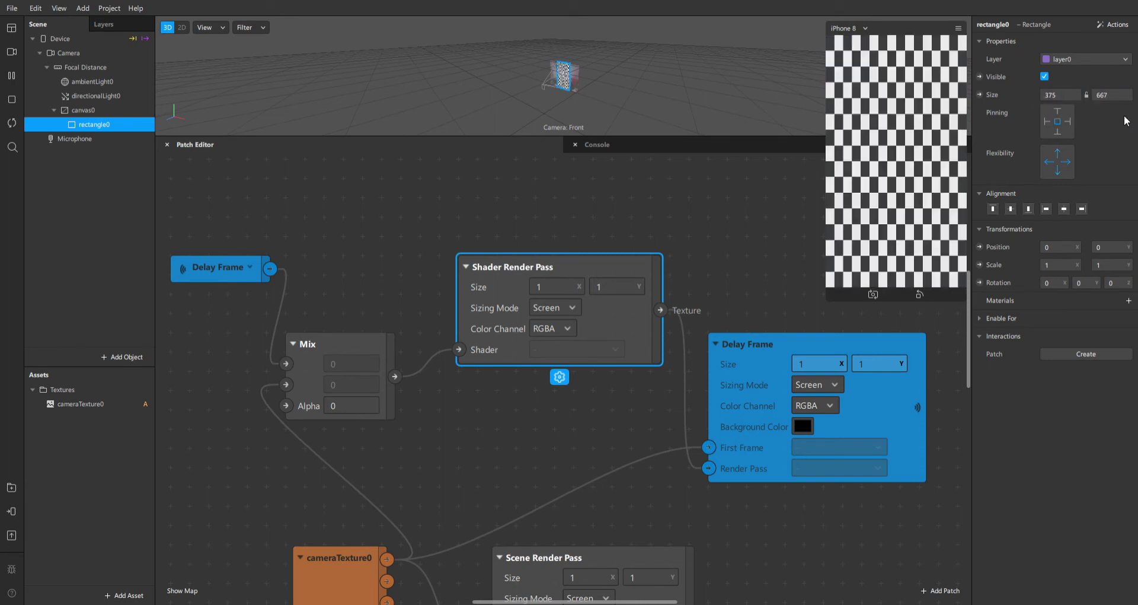
- Add a new material and rename both it and rectangle0 to invisible
click(1129, 301)
double_click(88, 403)
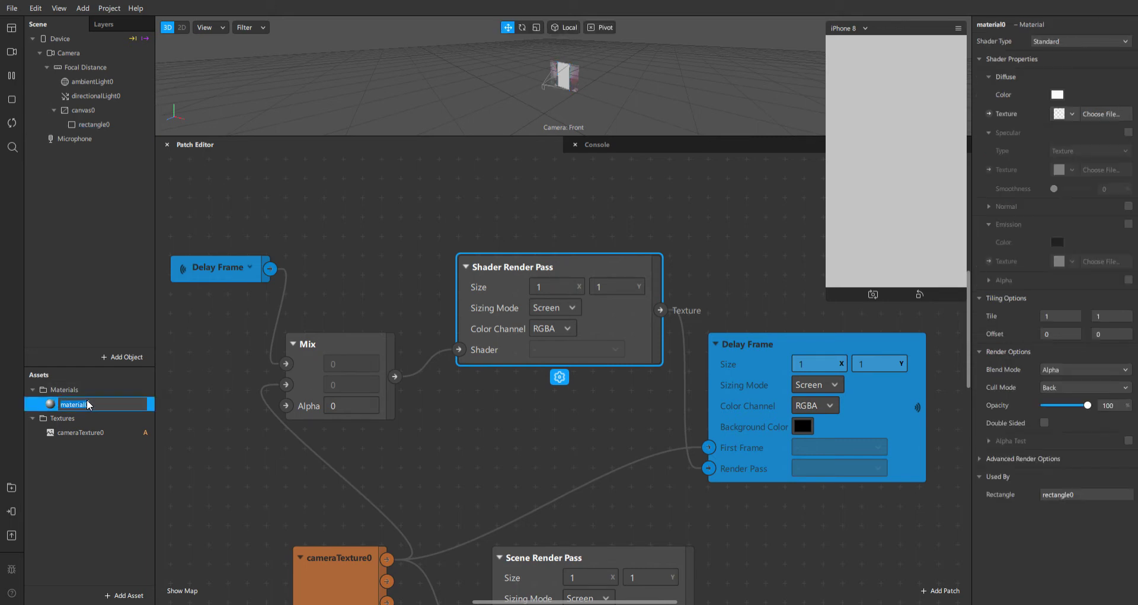
text(invisible)
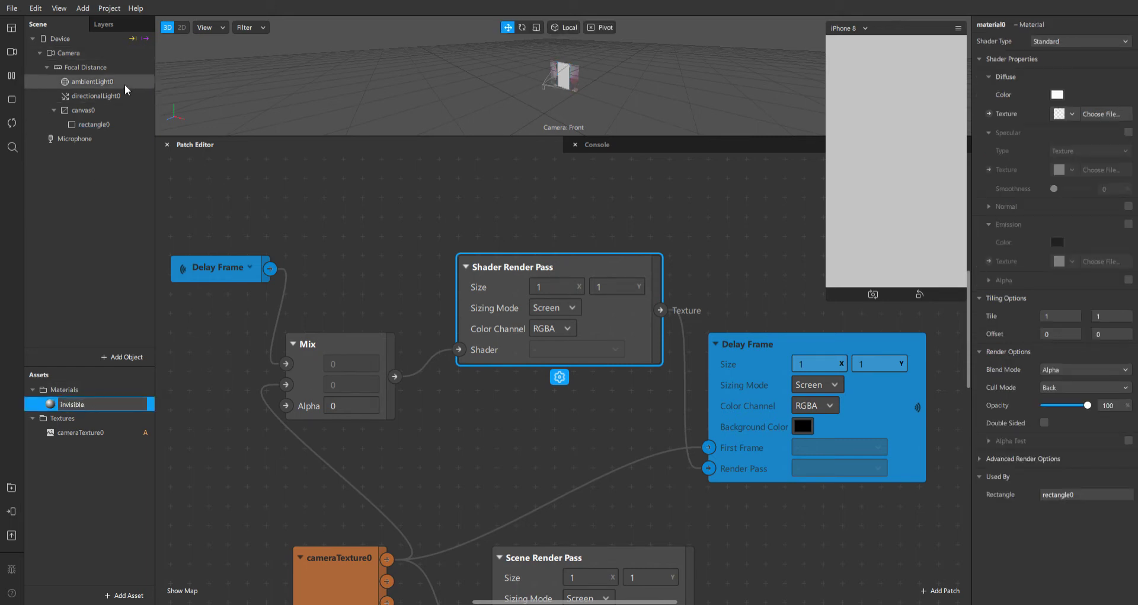
double_click(101, 126)
text(invisible)
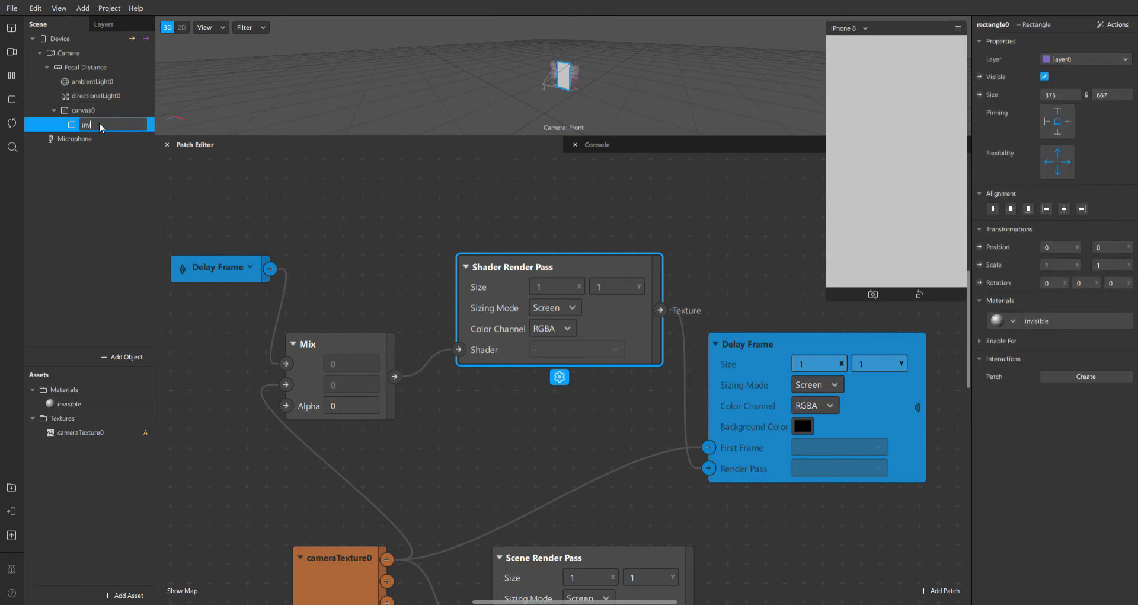
- Set the invisible material's Shader Type to Flat
double_click(85, 405)
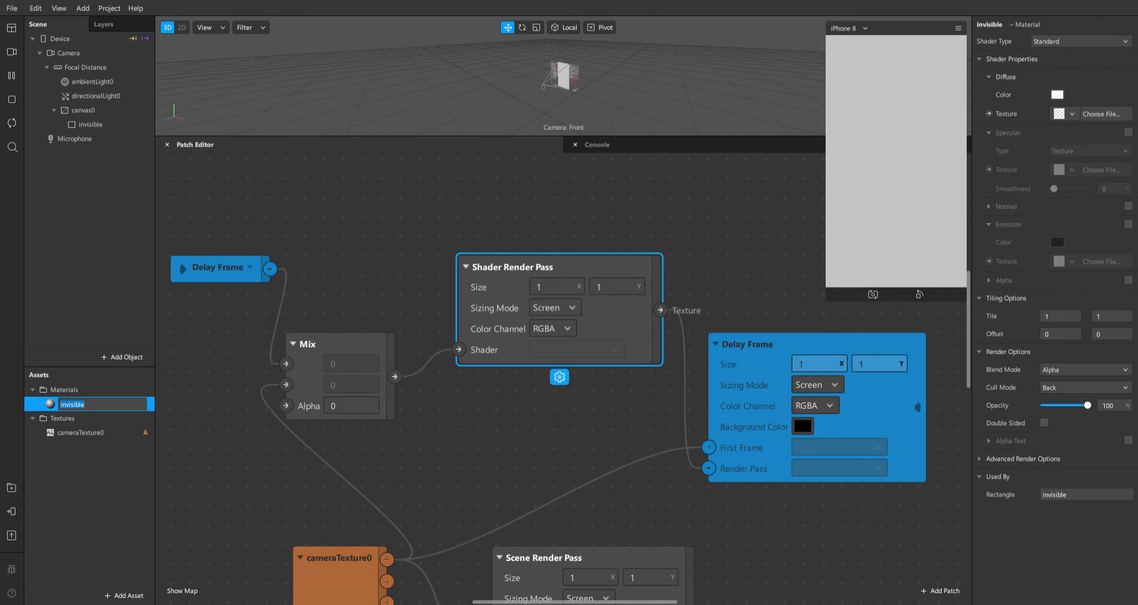
click(1067, 42)
click(1085, 86)
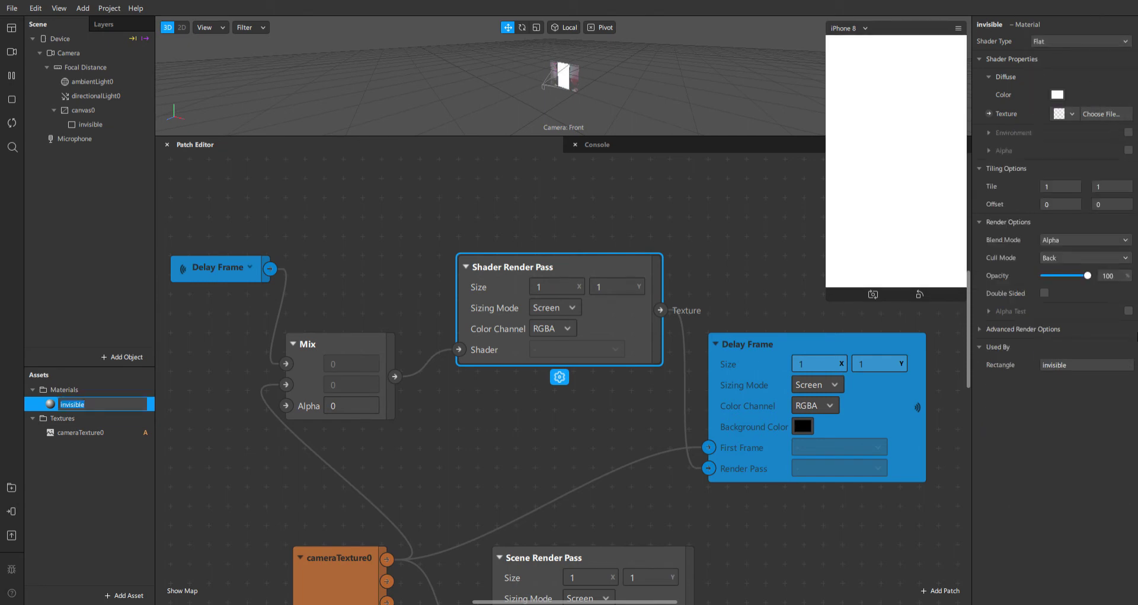
click(767, 282)
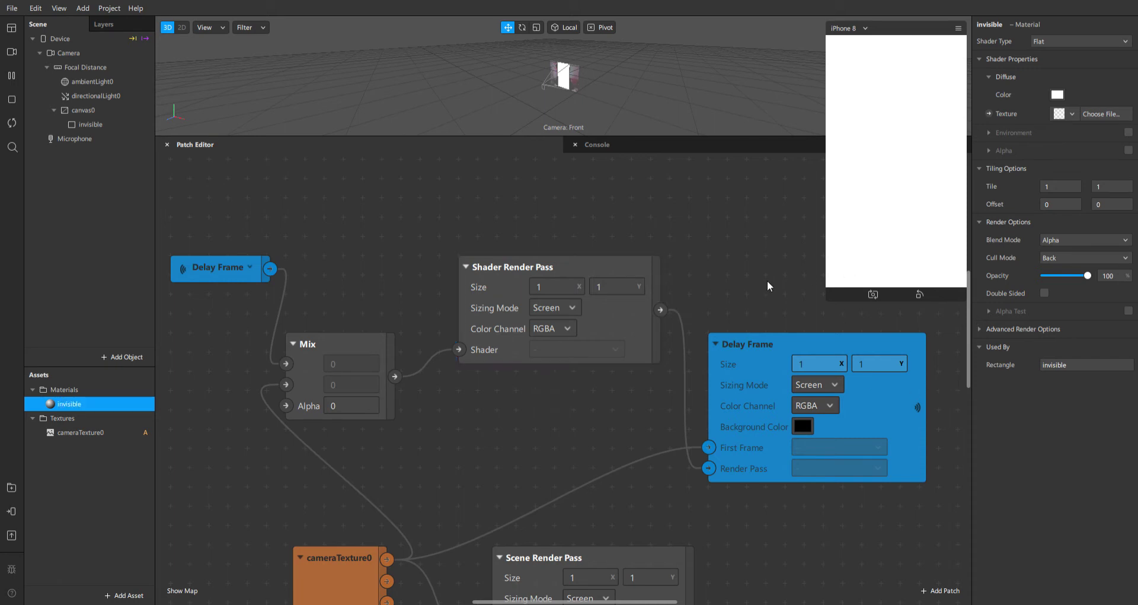
- Create a diffuse Texture patch for invisible and feed it the Mix output
click(989, 114)
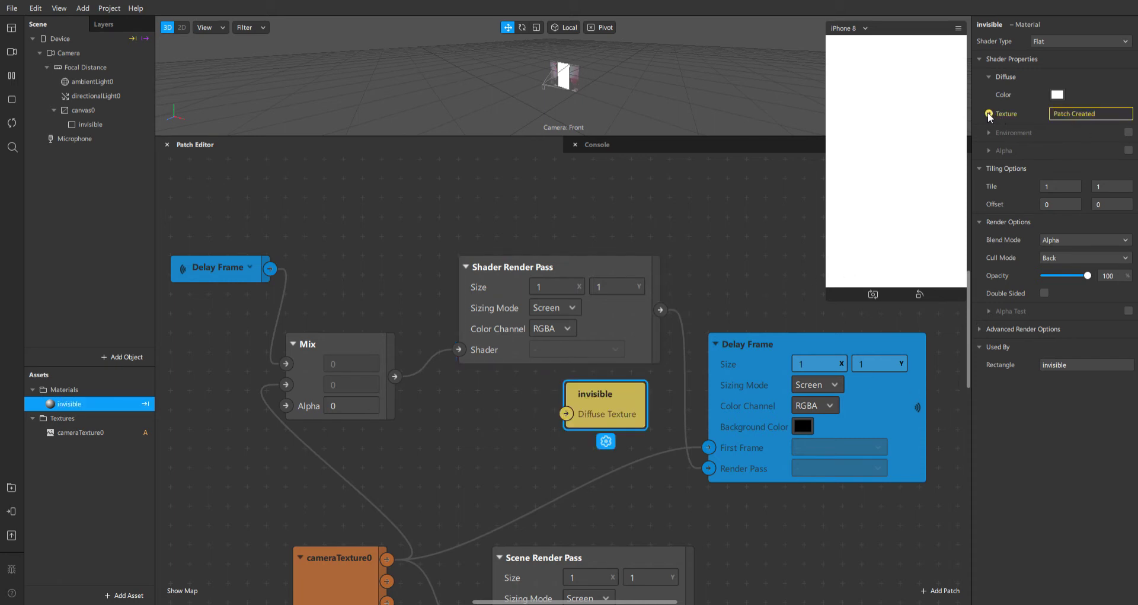
click(395, 379)
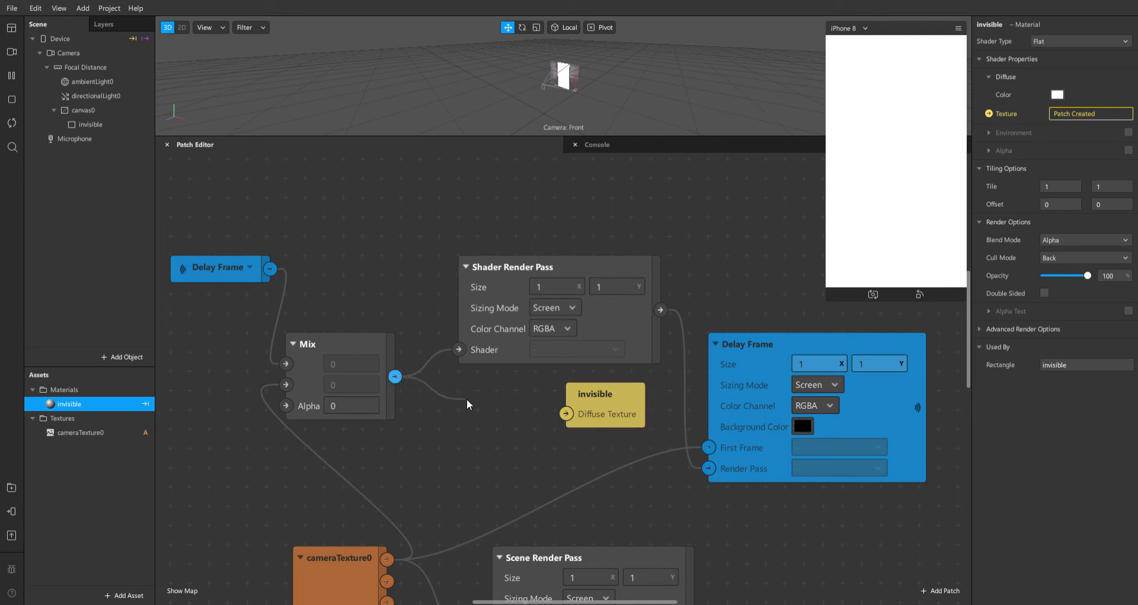
drag(467, 398, 568, 416)
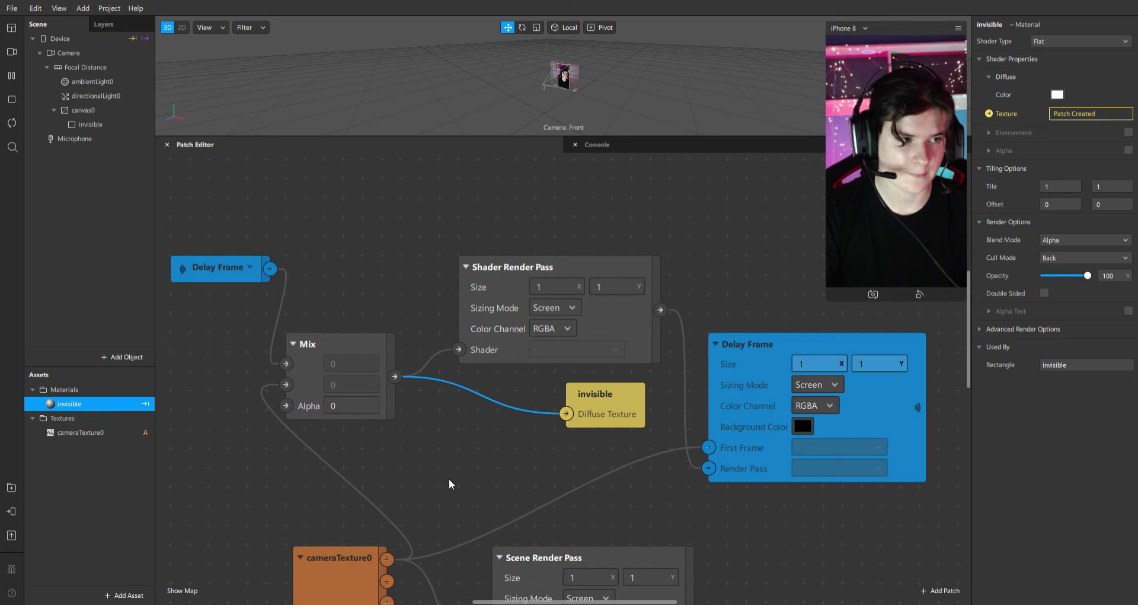
click(361, 410)
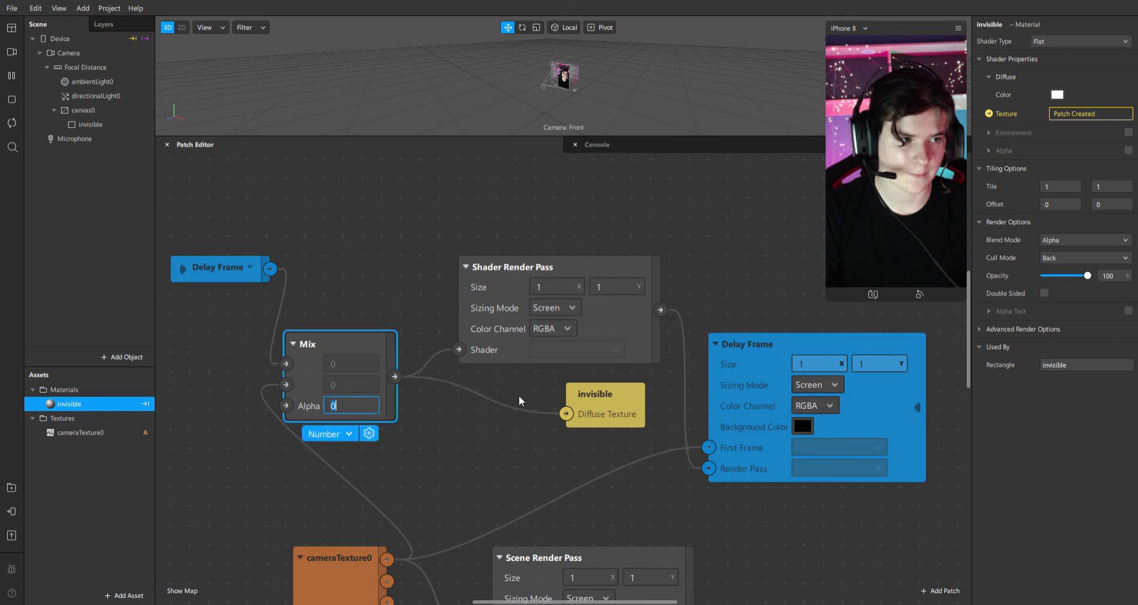
- Try Mix Alpha values of 1 and then 0 to compare the preview
text(1)
click(613, 321)
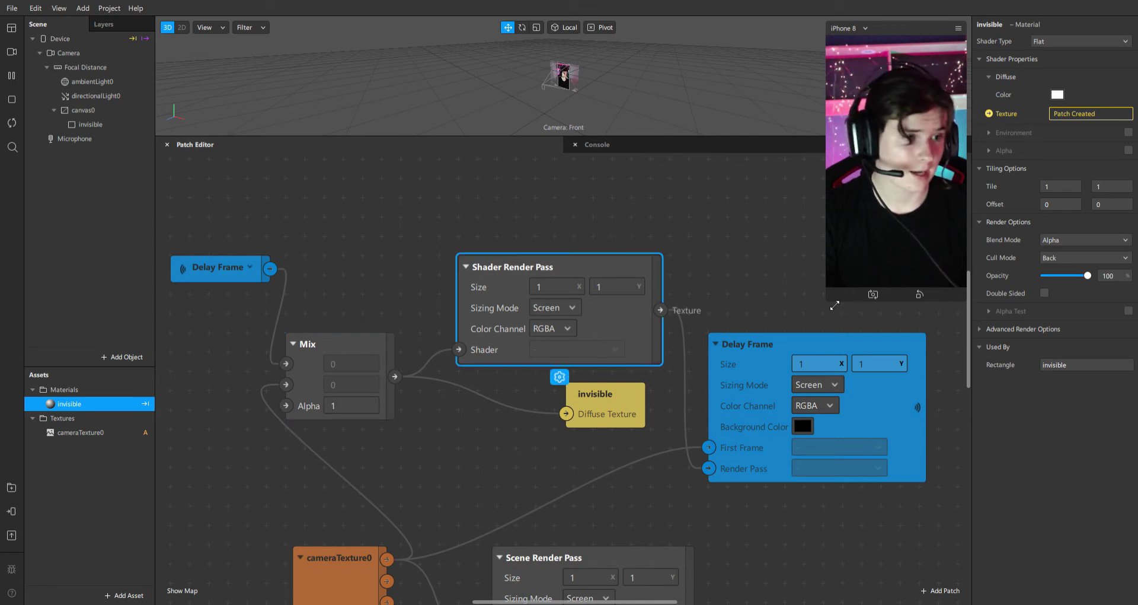
drag(828, 299, 825, 269)
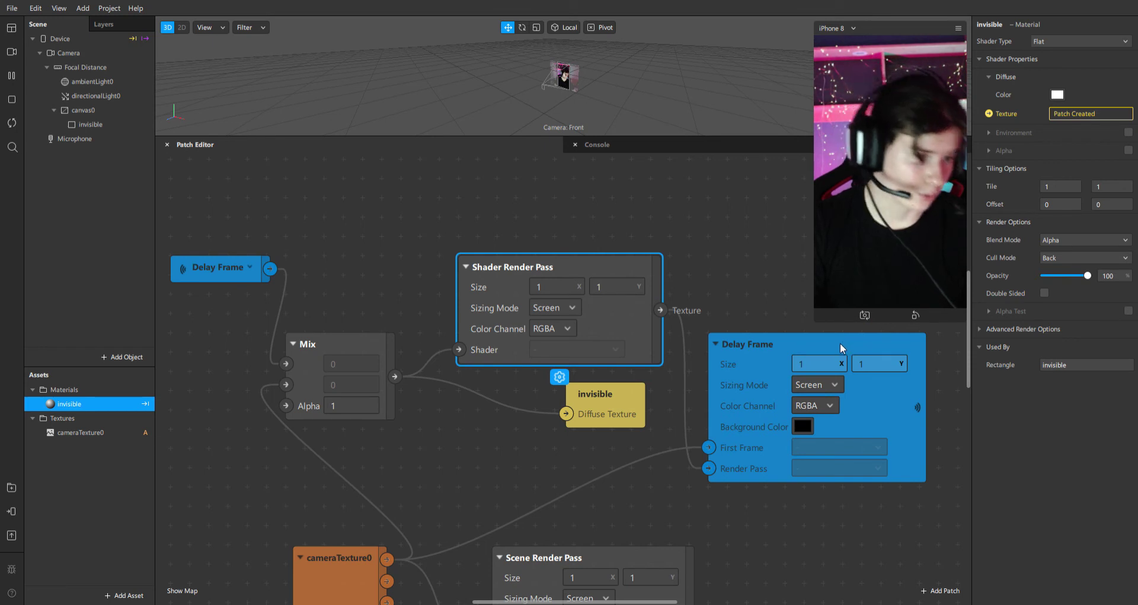
click(368, 412)
key(BackSpace)
text(0)
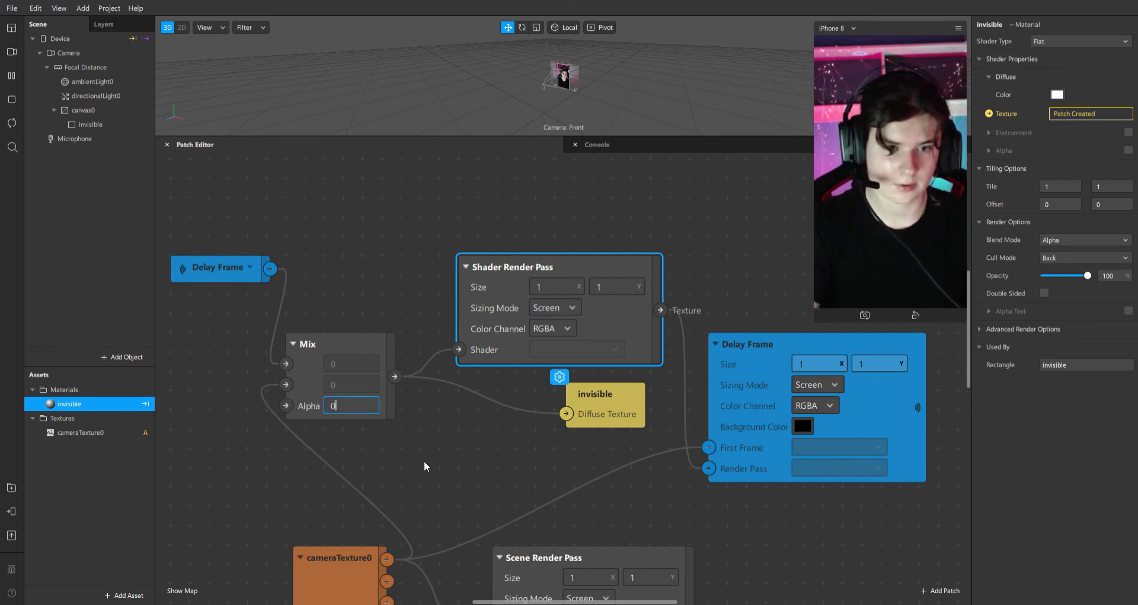
click(426, 465)
- Set the Mix Alpha back to 1
click(372, 409)
text(1)
scroll(330, 470, left, 6)
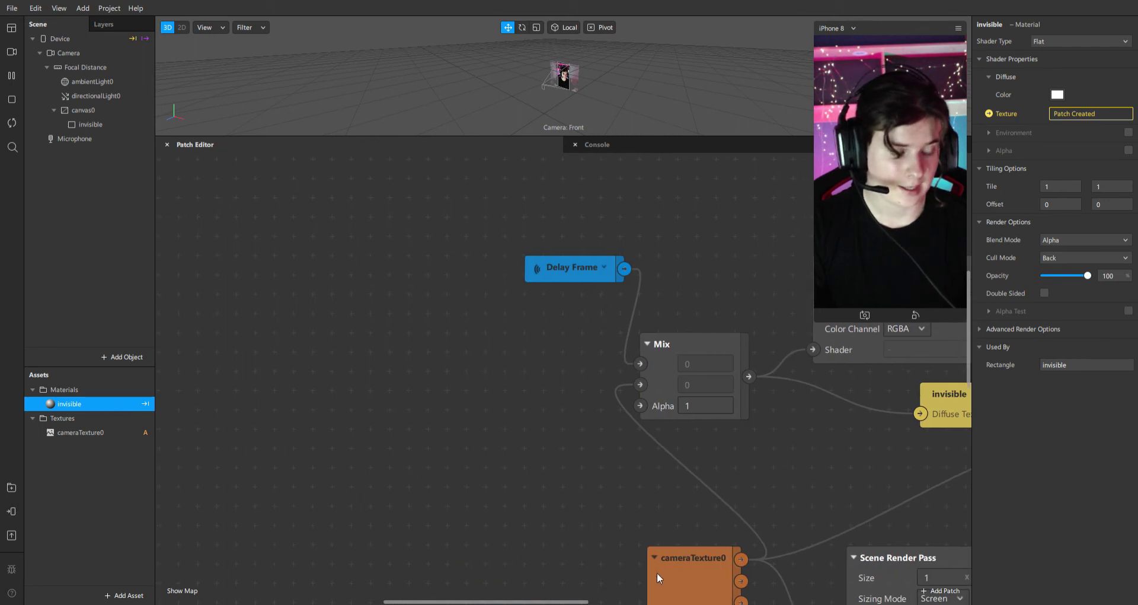
scroll(598, 597, right, 2)
scroll(599, 597, right, 2)
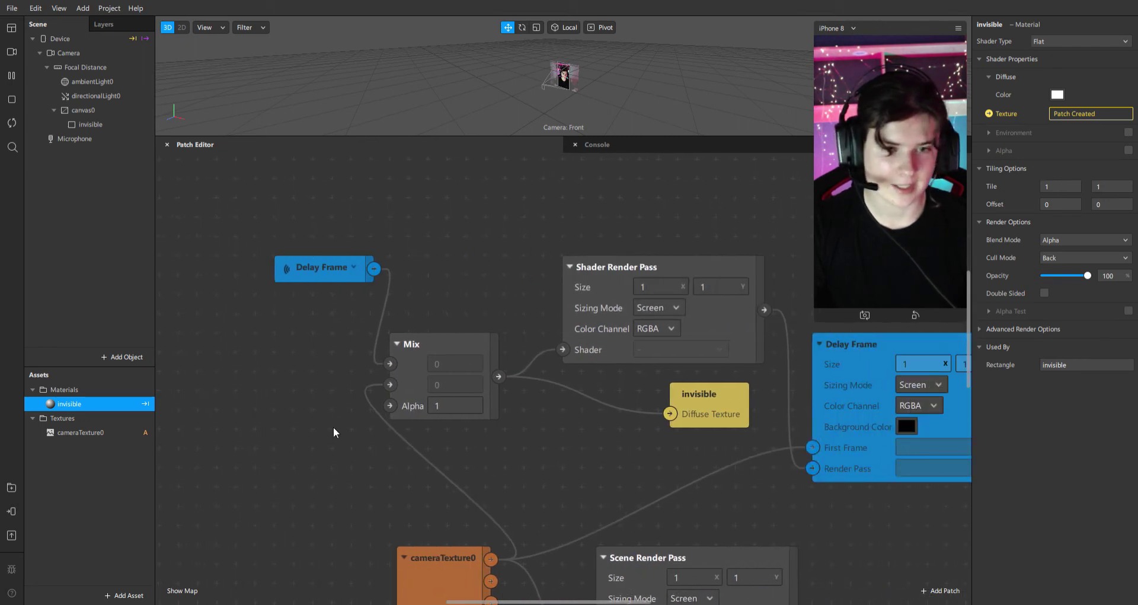
scroll(464, 601, left, 3)
scroll(464, 602, left, 3)
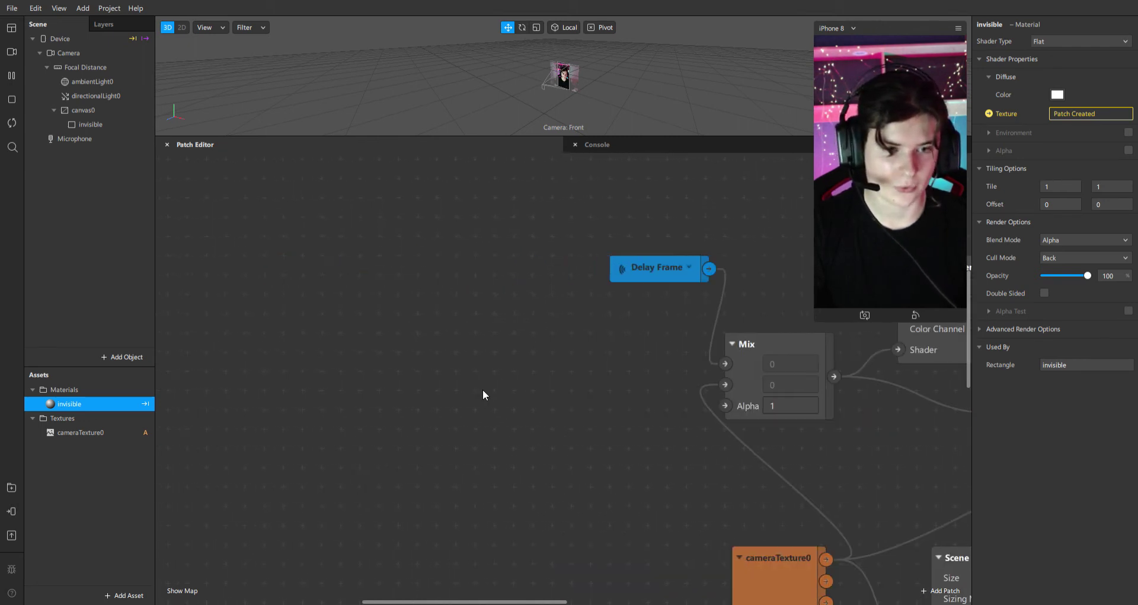
- Add a Screen Tap patch with the suggested Switch and If Then Else patches
key(ctrl+v)
key(ctrl+v)
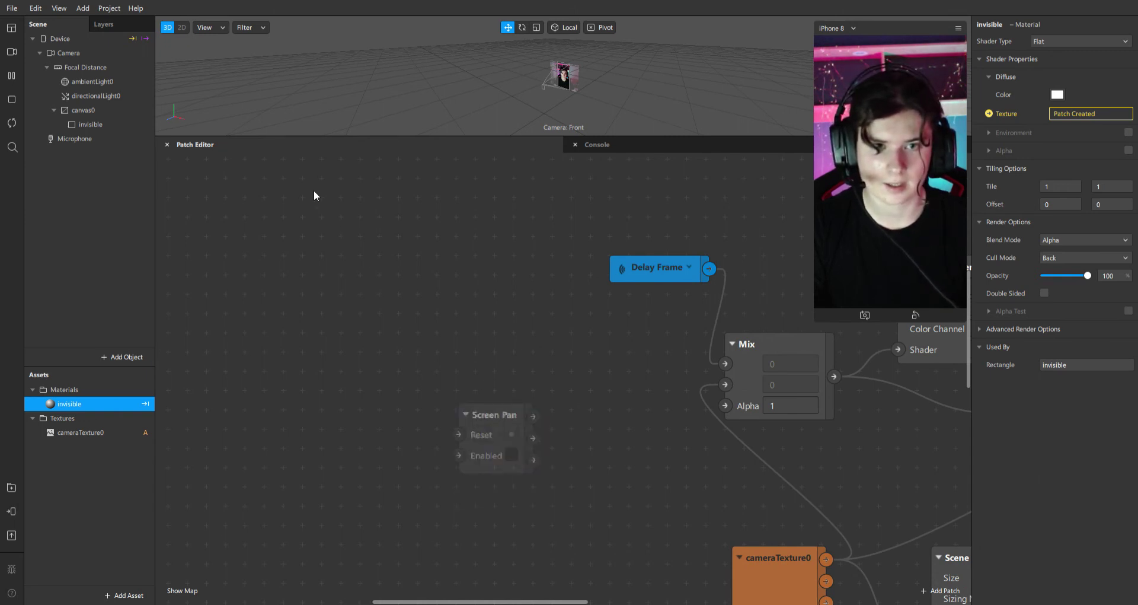
click(315, 199)
drag(514, 413, 543, 410)
click(567, 573)
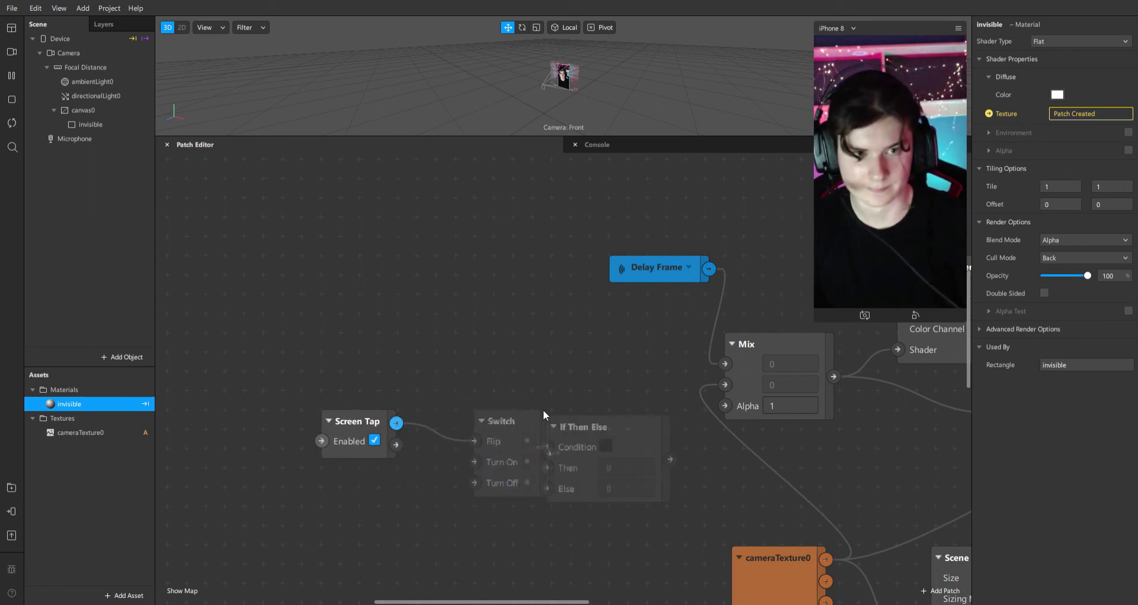
click(543, 410)
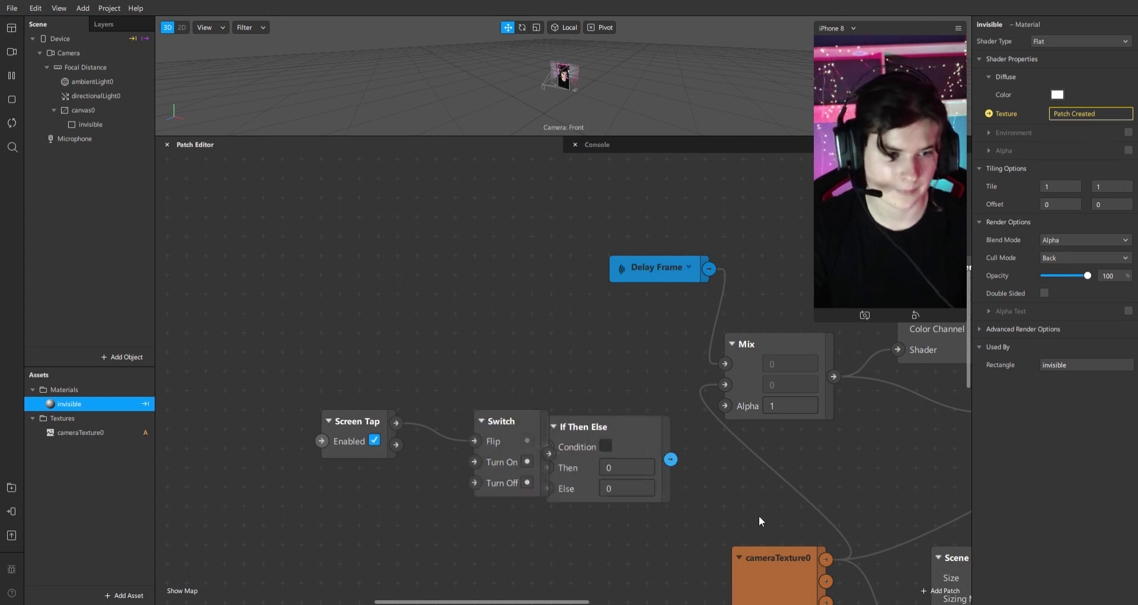
drag(508, 440, 452, 459)
drag(651, 437, 658, 450)
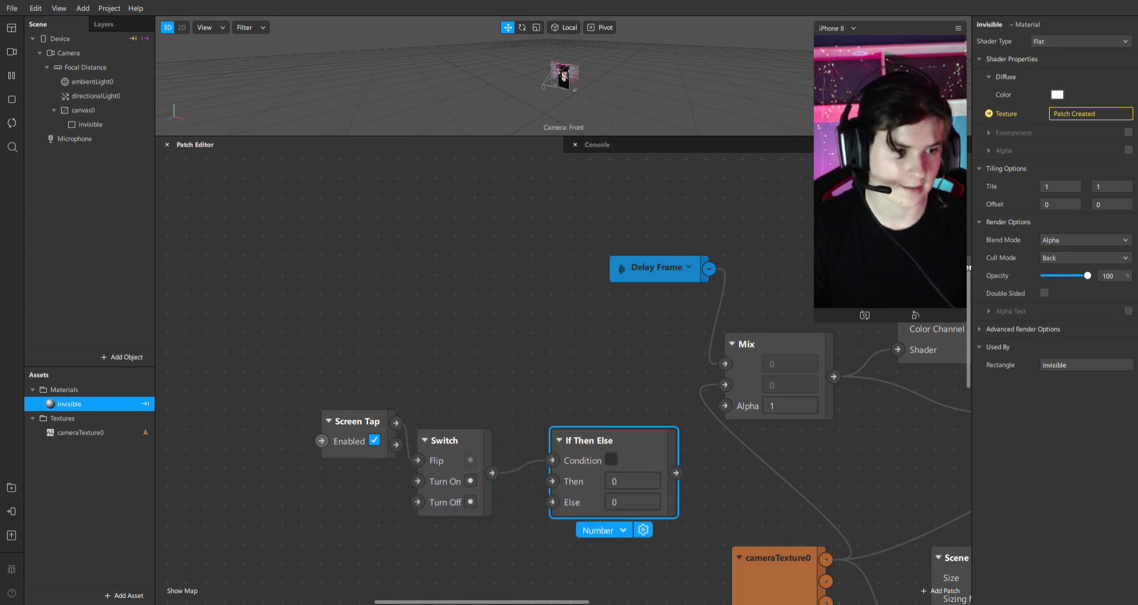
- Set If Then Else to Then 0, Else 1 and wire its output into Mix Alpha
click(650, 505)
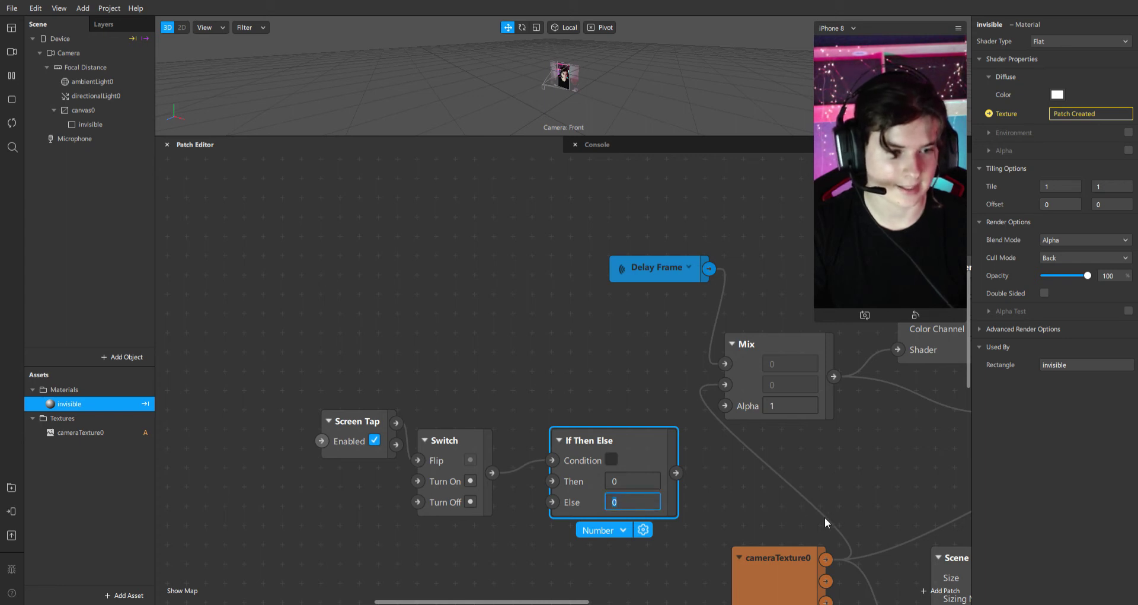
click(758, 517)
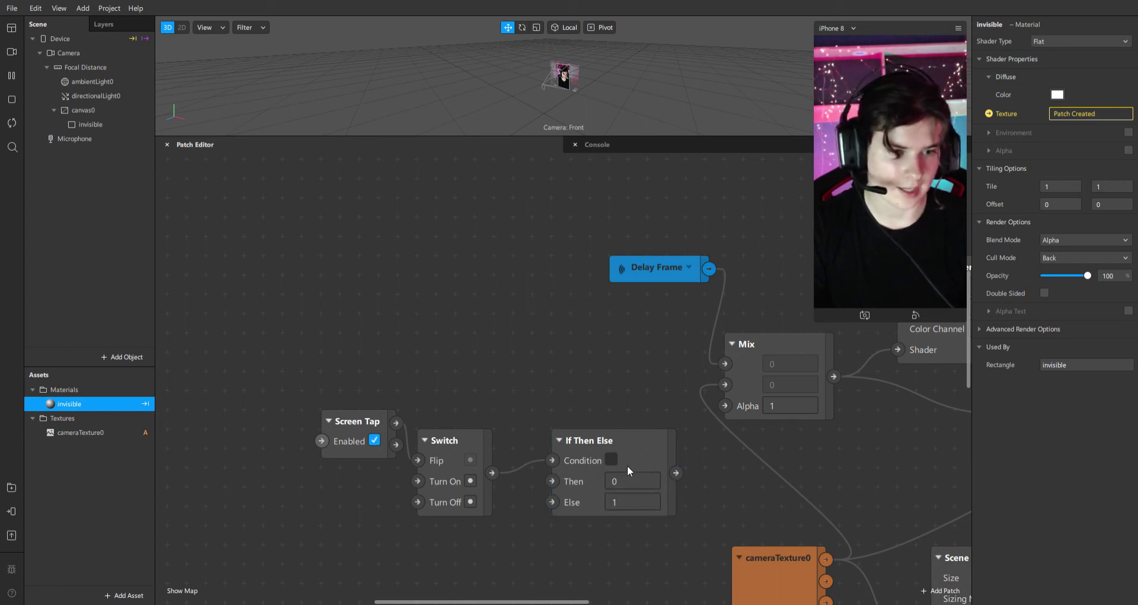
drag(676, 472, 725, 406)
drag(529, 601, 565, 602)
- Enable Simulate Touch, tap the preview twice to toggle the freeze, then shrink the simulator
click(958, 28)
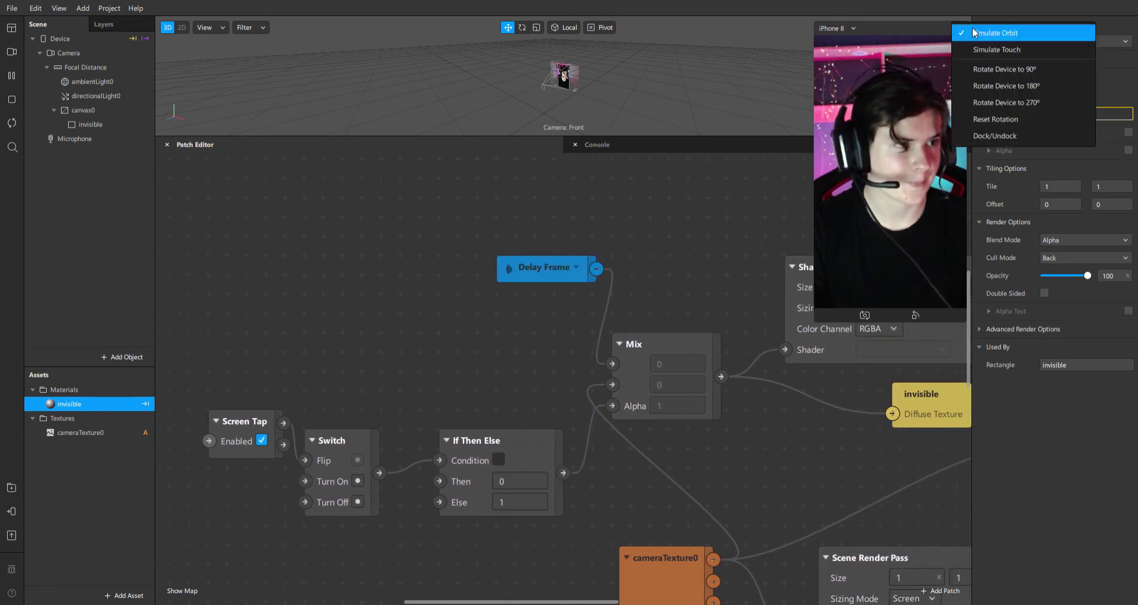
click(984, 51)
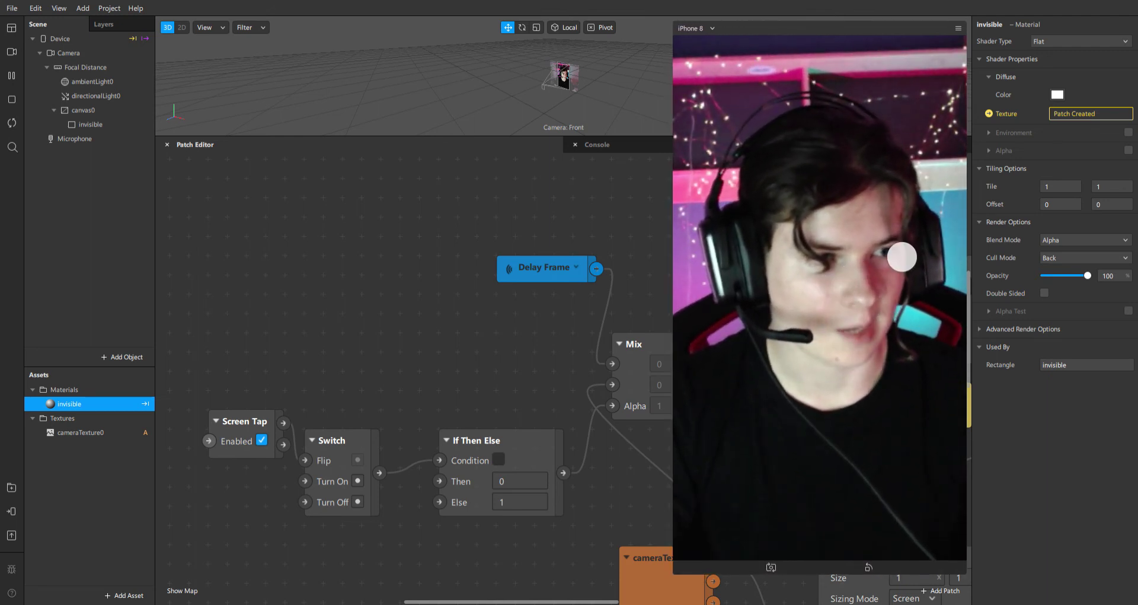
click(867, 253)
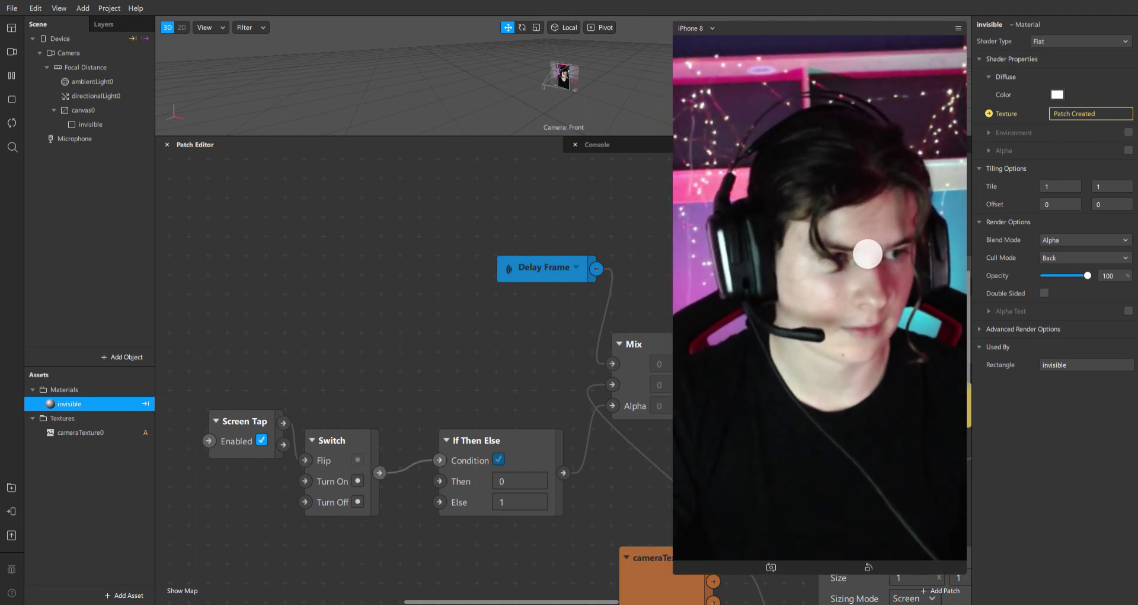
click(851, 287)
drag(687, 579, 837, 278)
- Select the invisible material and tick its Alpha checkbox
click(106, 126)
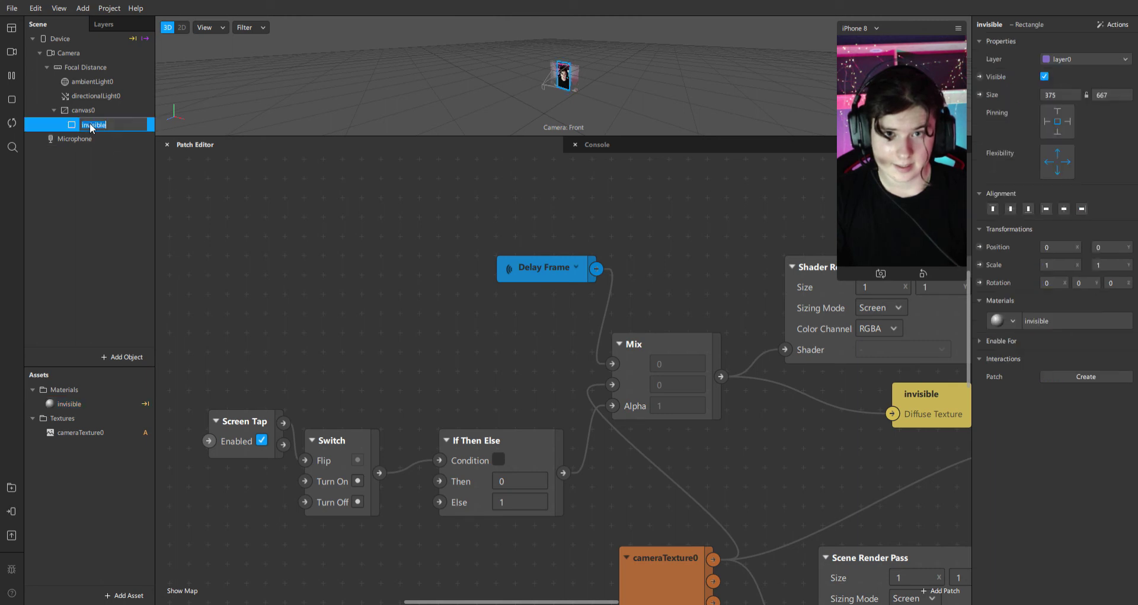
click(109, 125)
click(69, 404)
click(71, 404)
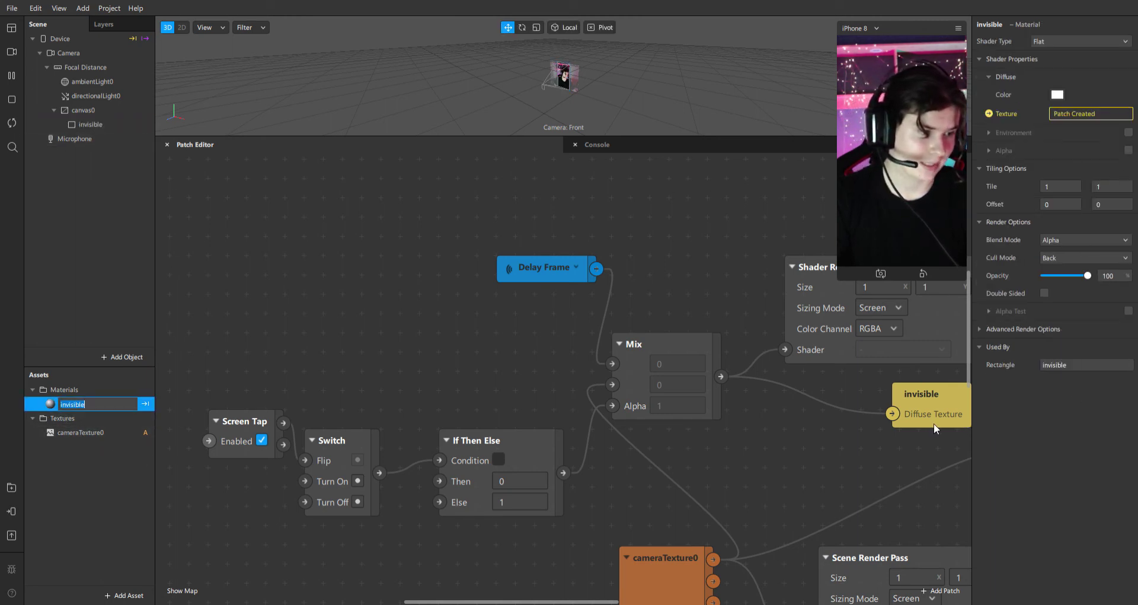
drag(569, 601, 616, 602)
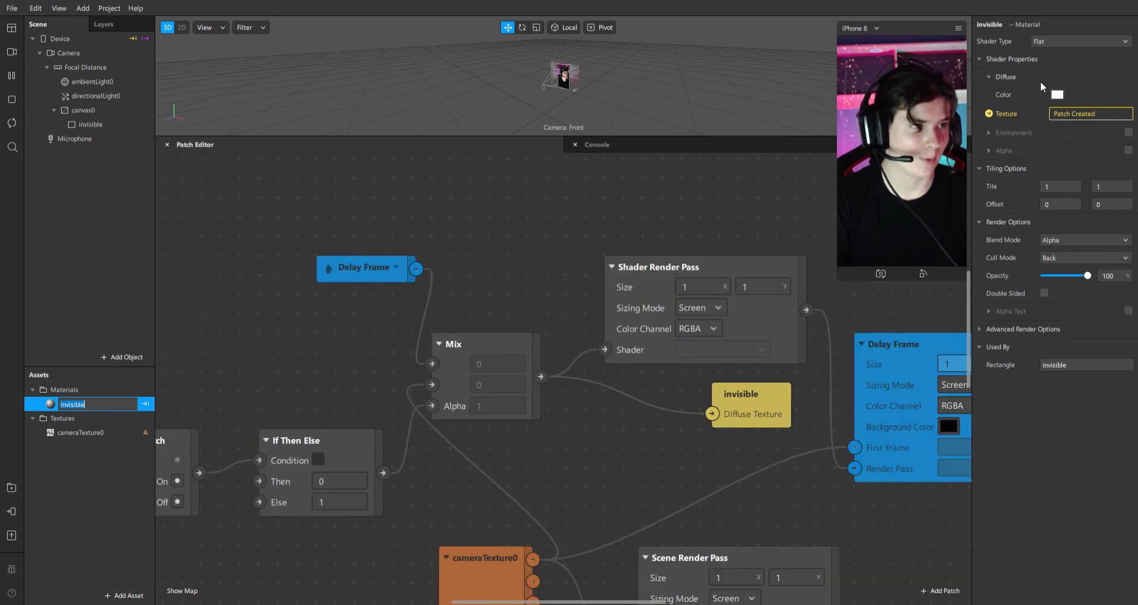
click(989, 113)
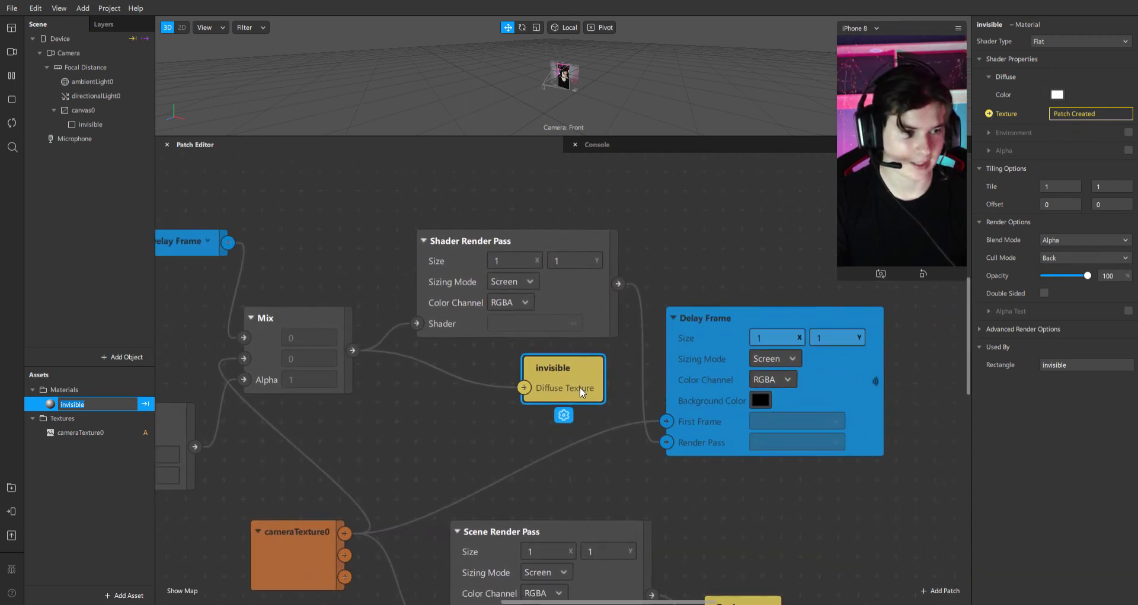
click(1128, 150)
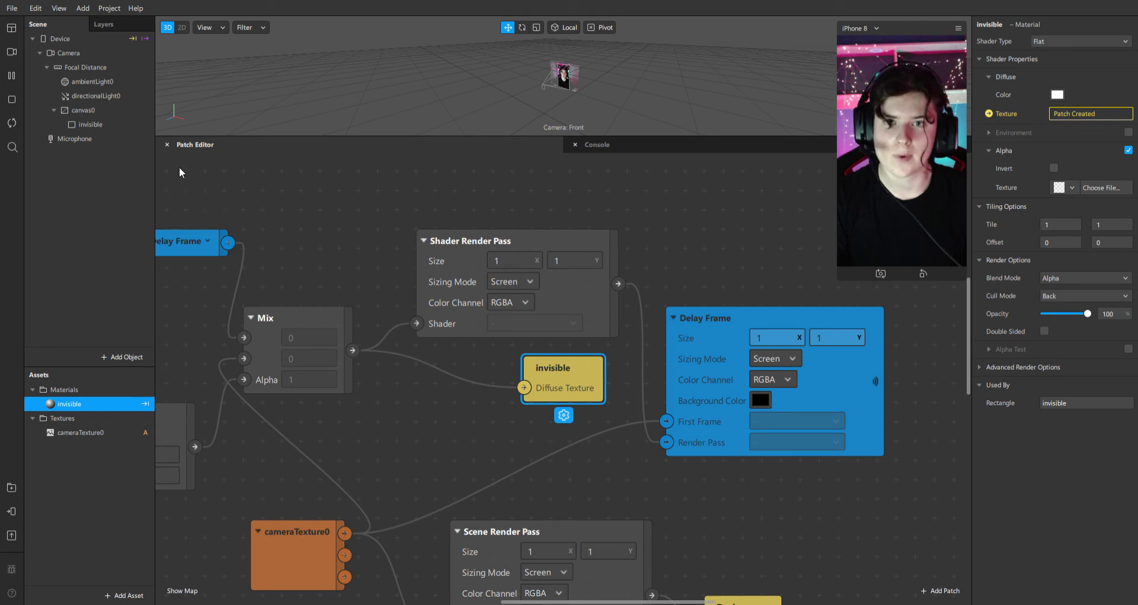
- Add Segmentation to the camera and set the invisible material's Alpha Texture to personSegmentationMaskTexture0
click(83, 52)
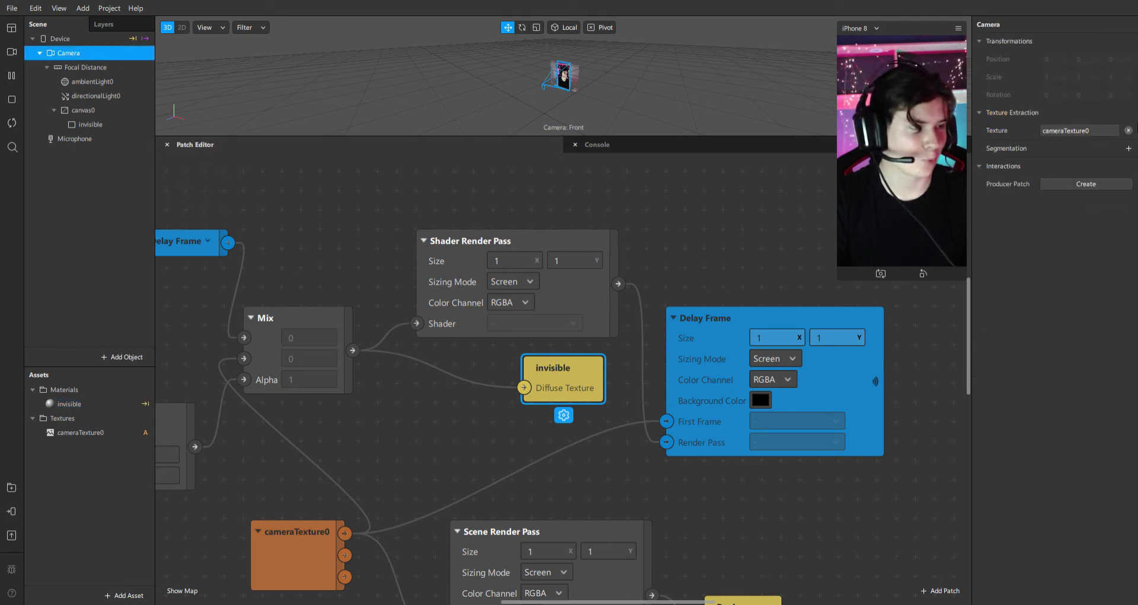
click(1129, 149)
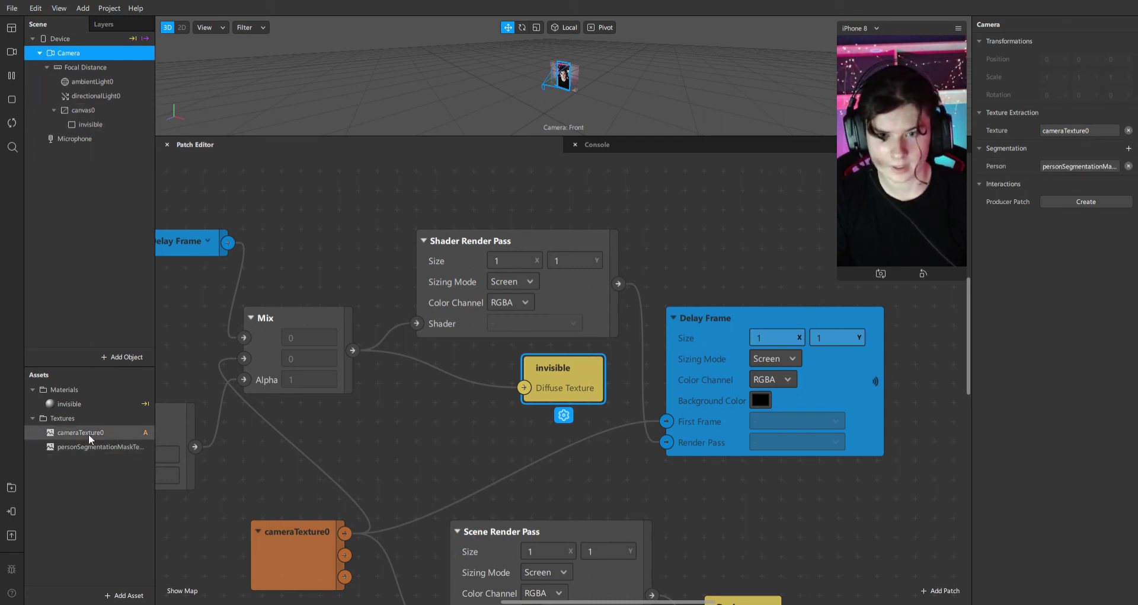
double_click(75, 404)
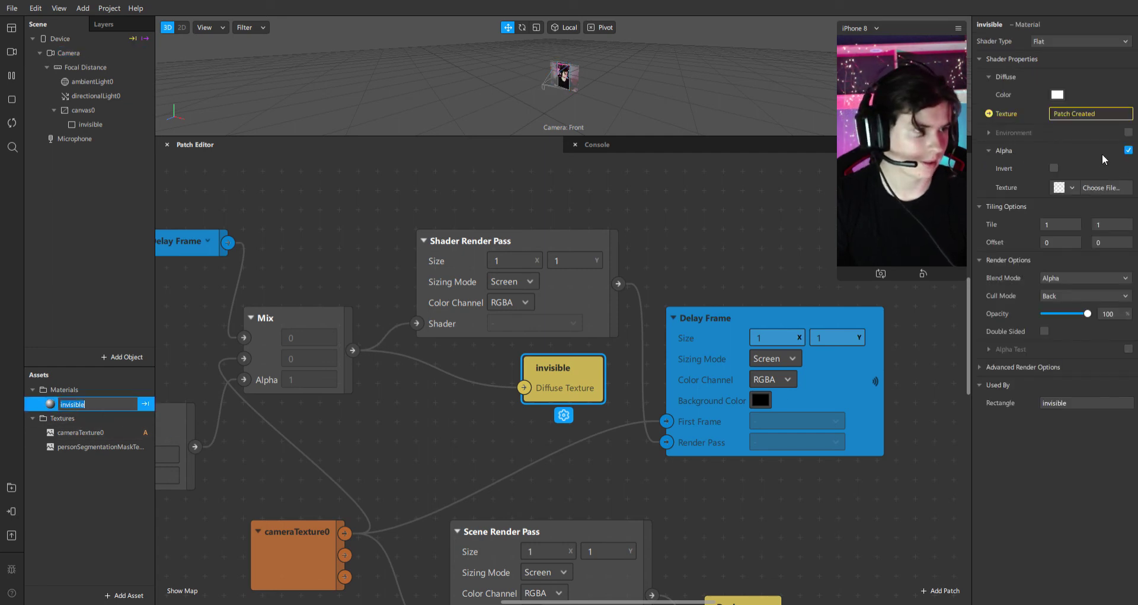
click(1065, 187)
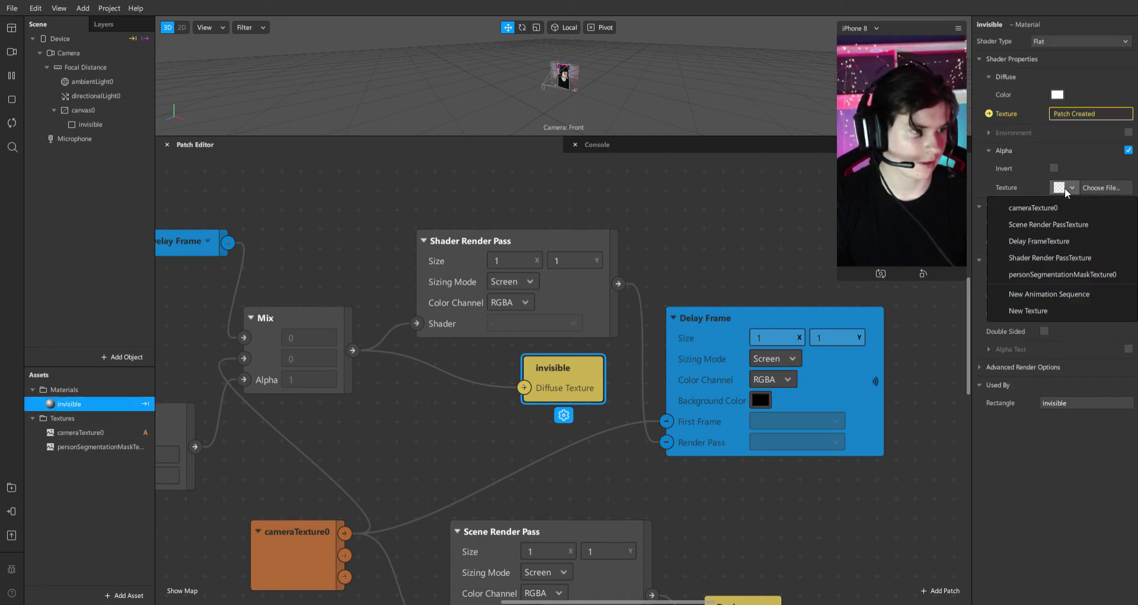
click(1101, 273)
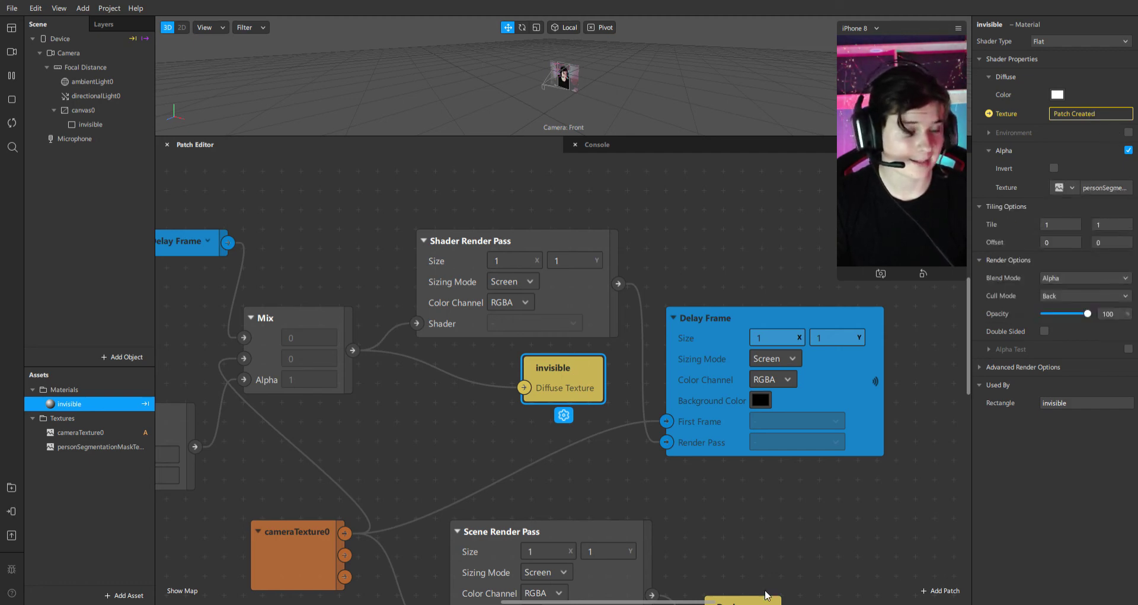
- Tap the simulator preview to freeze, unfreeze, then refreeze the background, hiding the person
drag(699, 603, 668, 517)
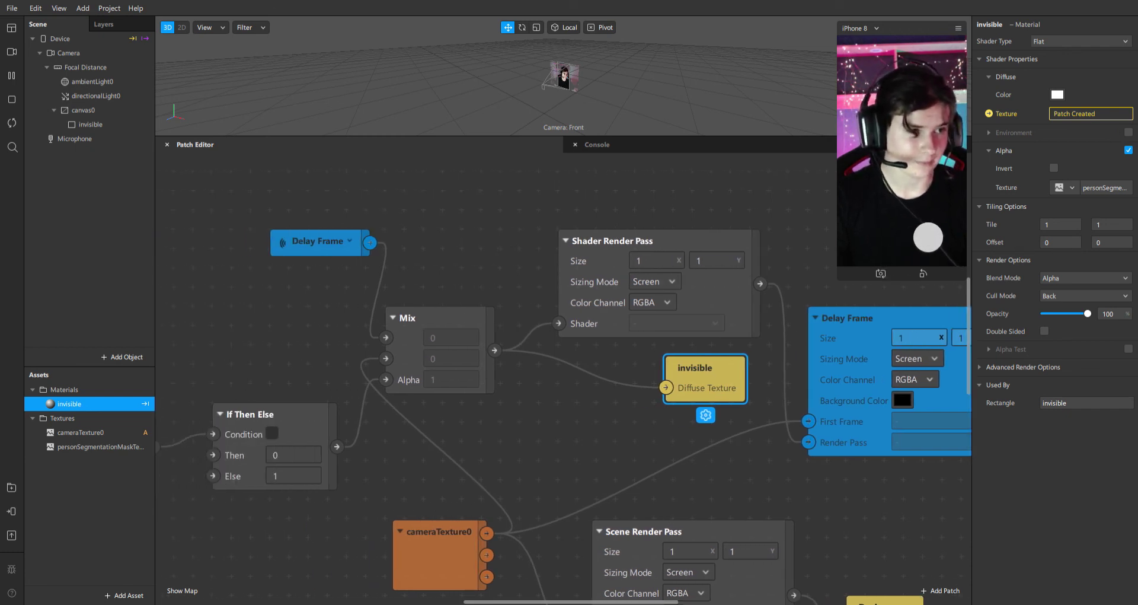
click(935, 202)
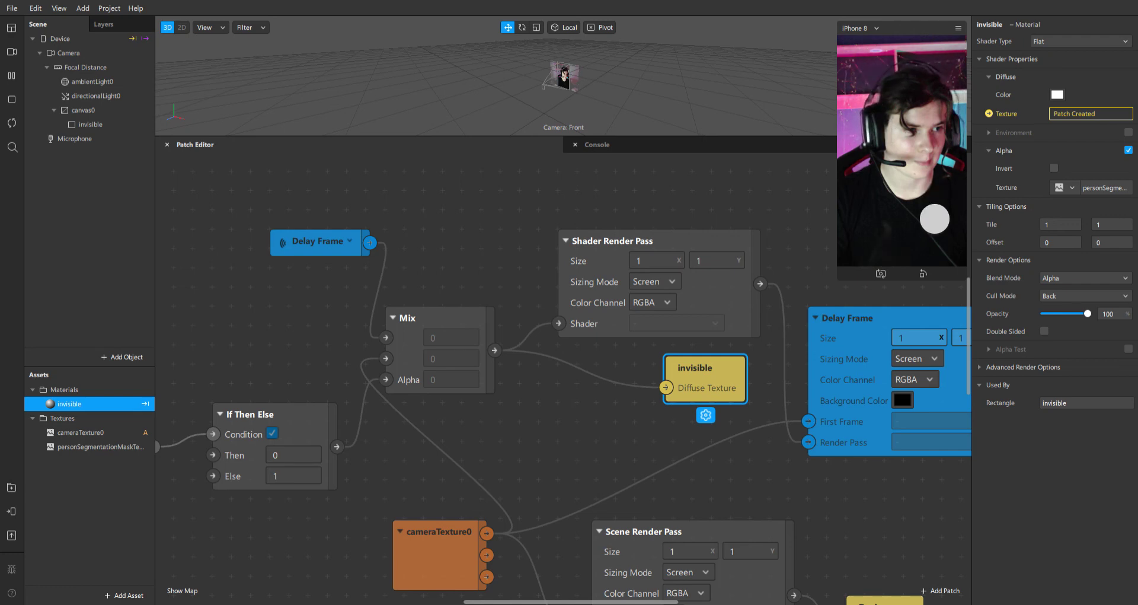
click(935, 218)
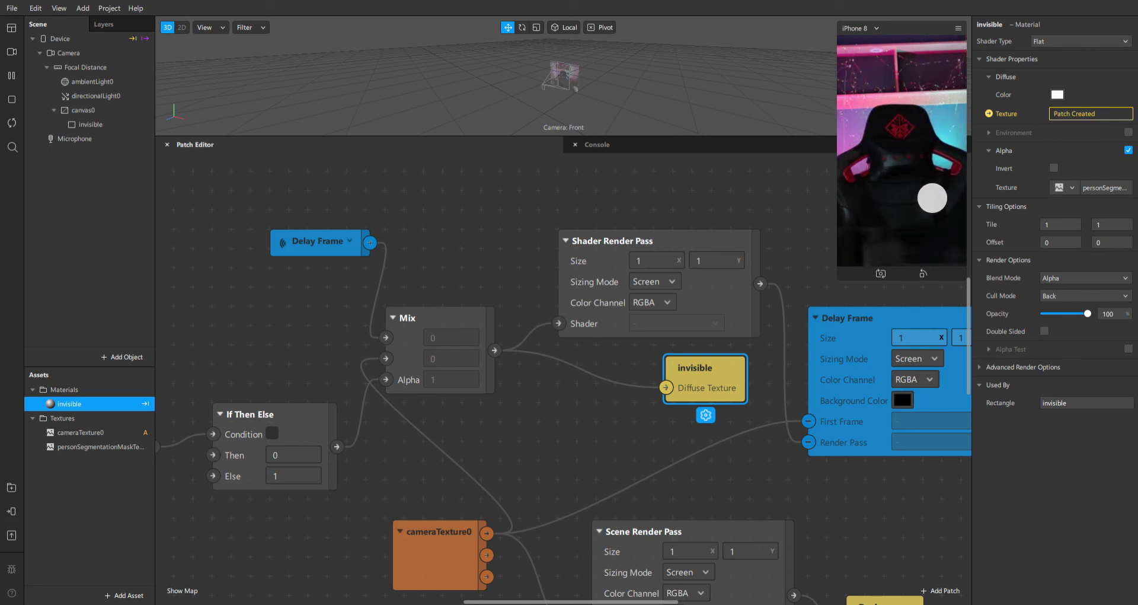
click(928, 240)
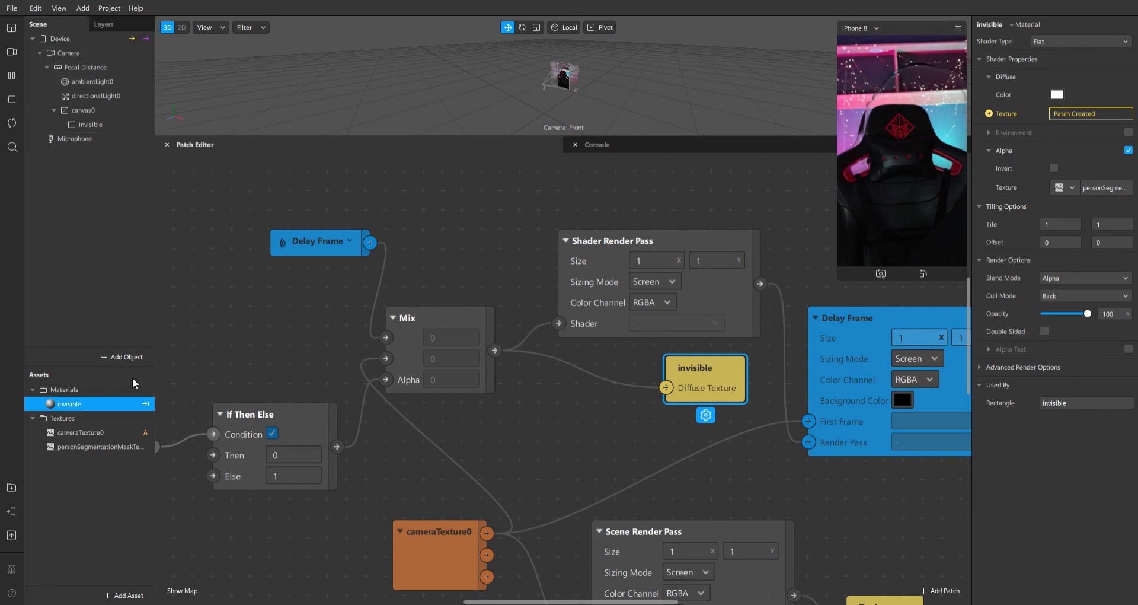
- Increase personSegmentationMaskTexture's Mask Size to about 8.43, then retest the tap freeze in the preview
click(86, 447)
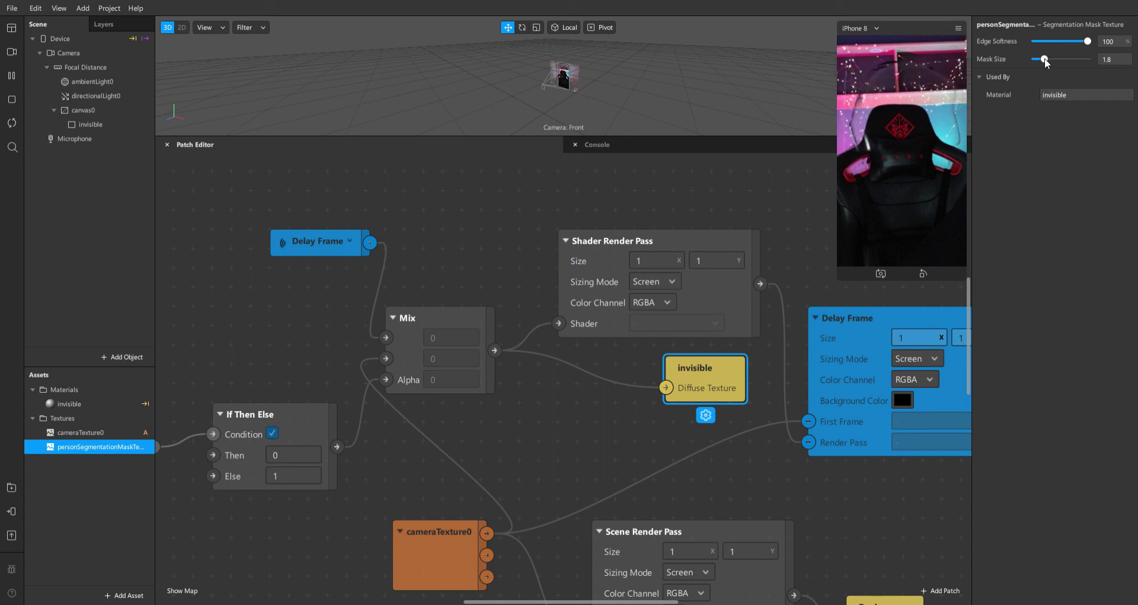
drag(1047, 62, 1079, 56)
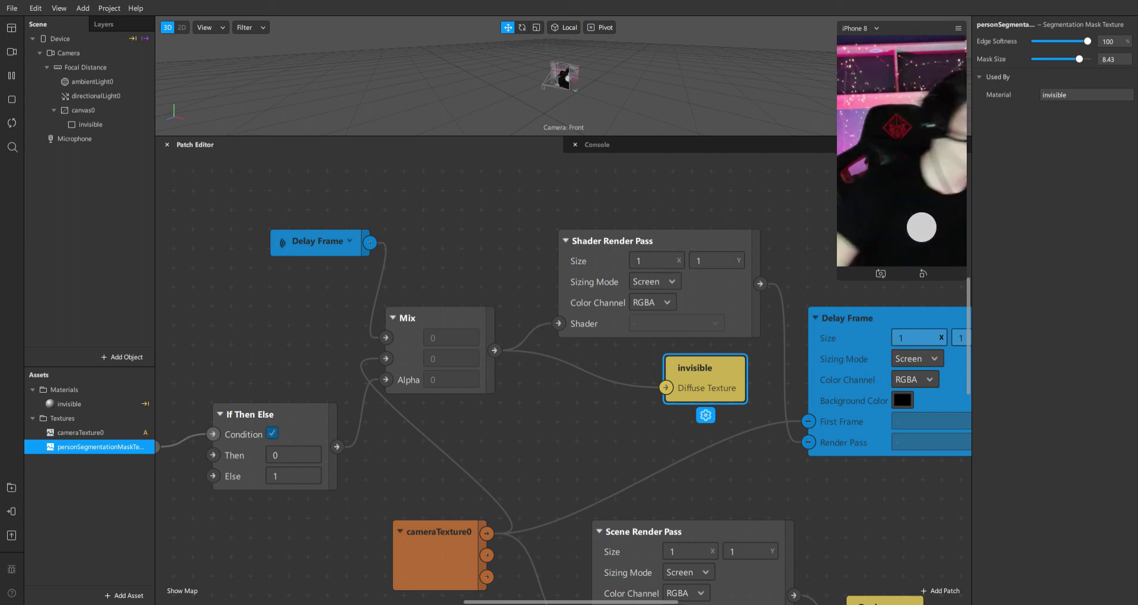
click(922, 227)
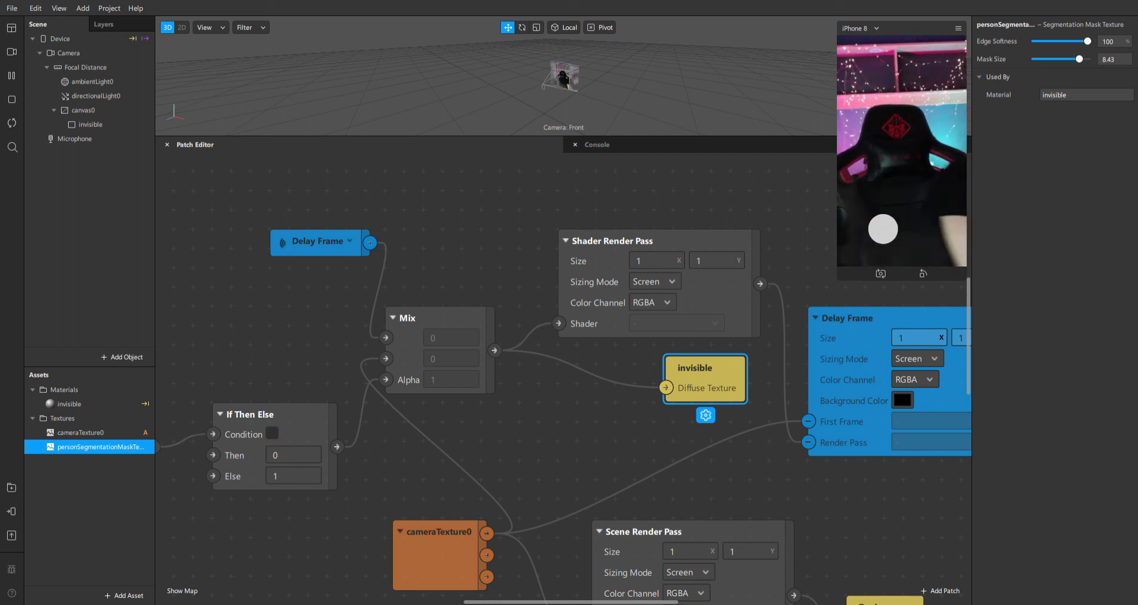
click(948, 198)
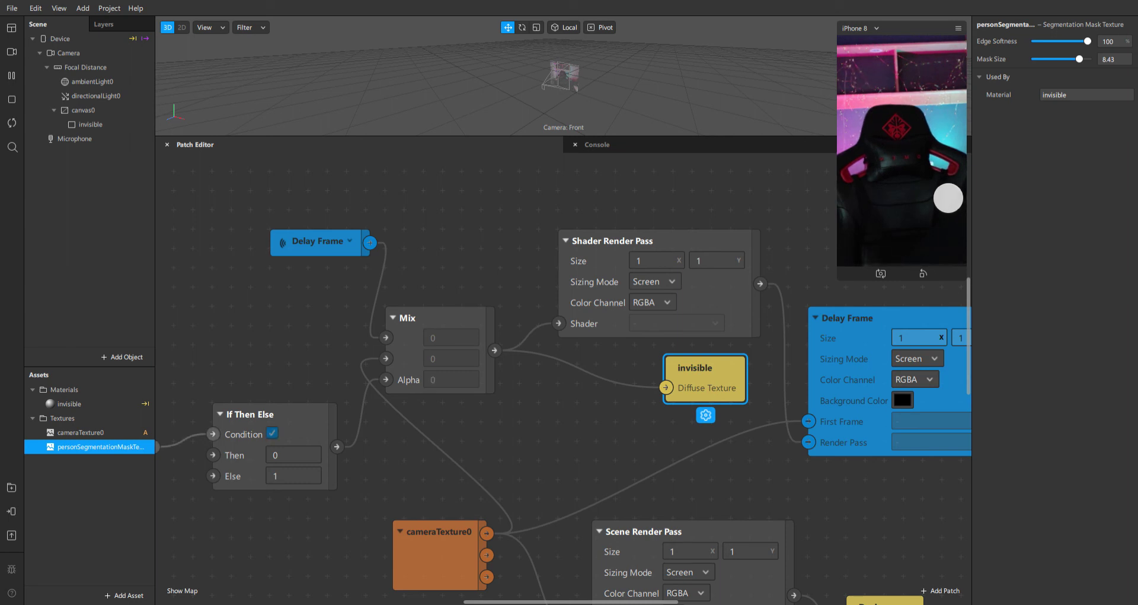
click(948, 198)
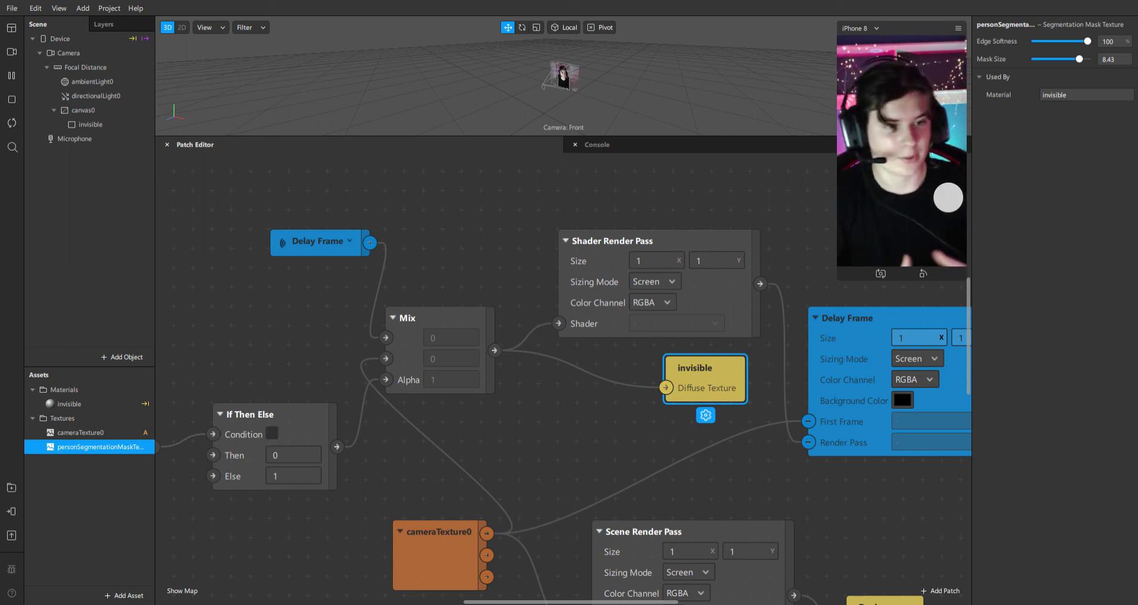
- Zoom out the Patch Editor to show all patches from Screen Tap to the invisible material
scroll(680, 335, down, 3)
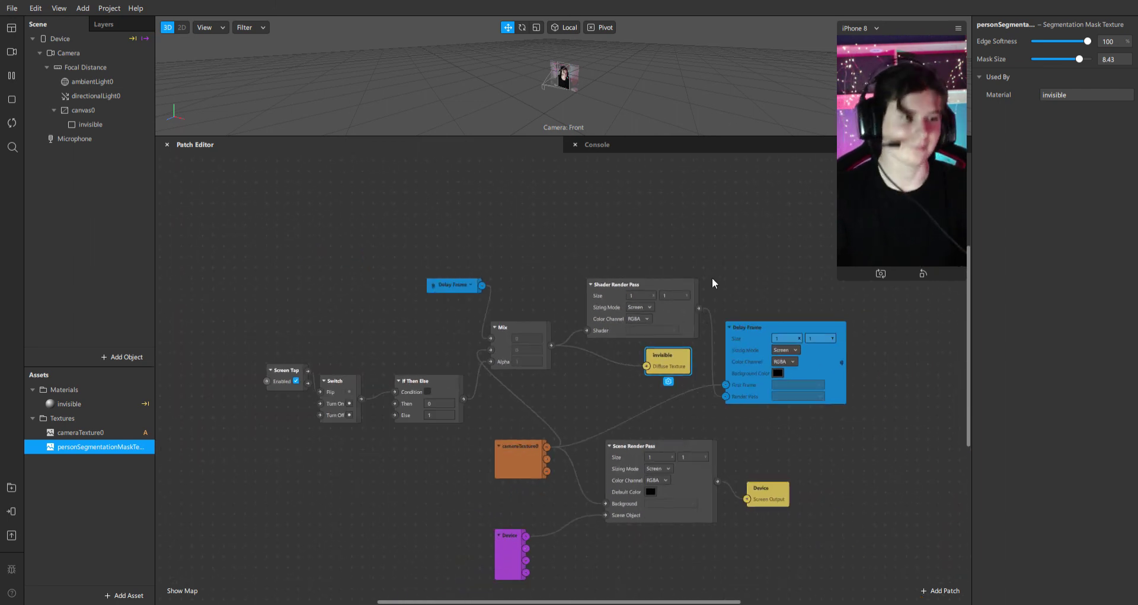